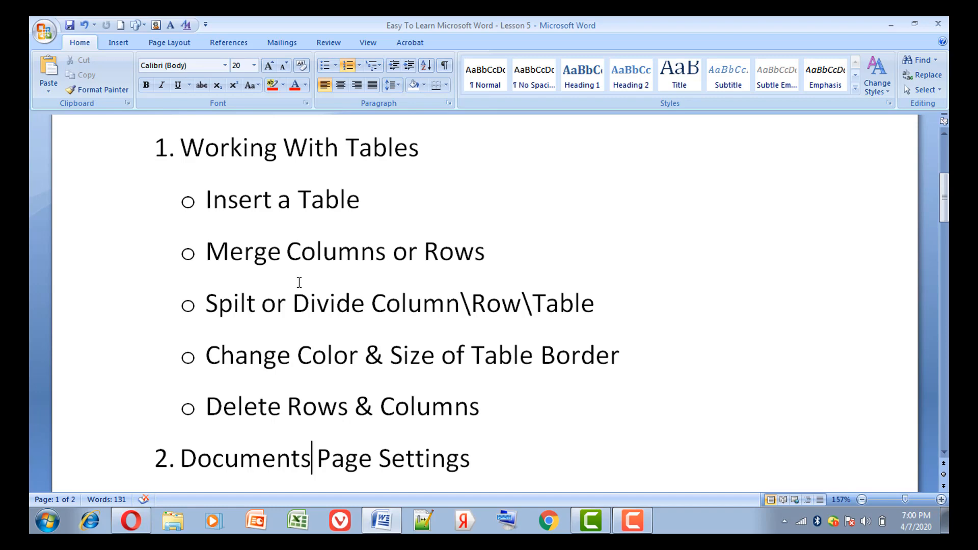
Review the Lesson 5 outline topics on working with tables and document page settings.
key("Down")
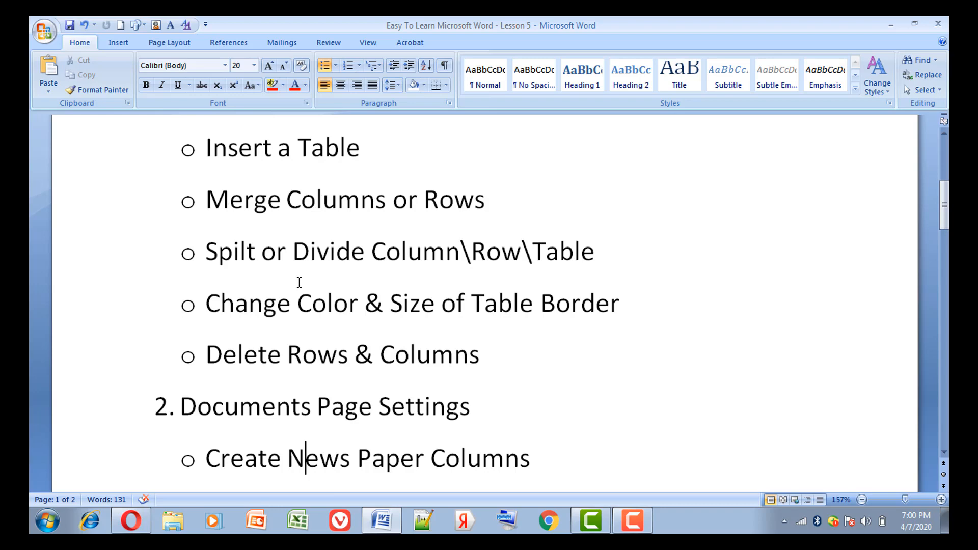
key("Down")
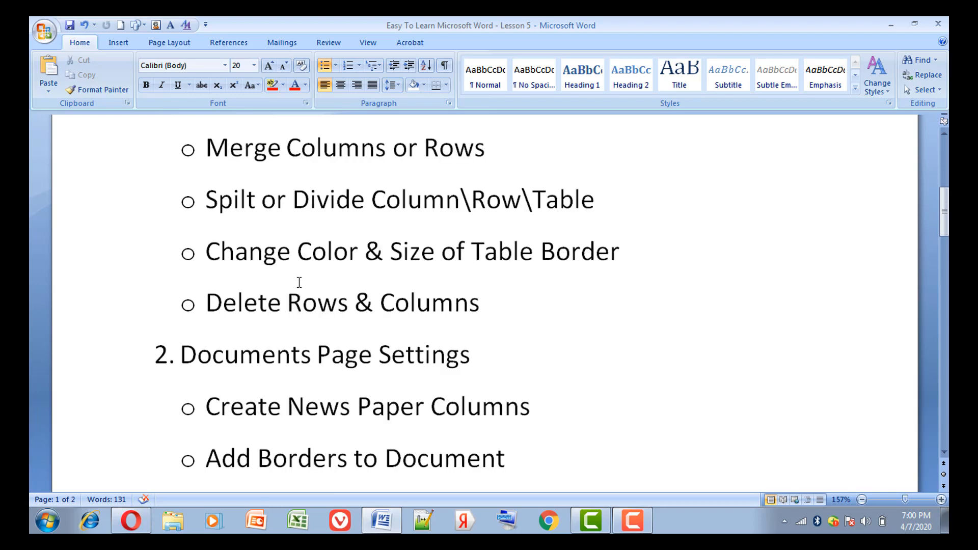
key("Down")
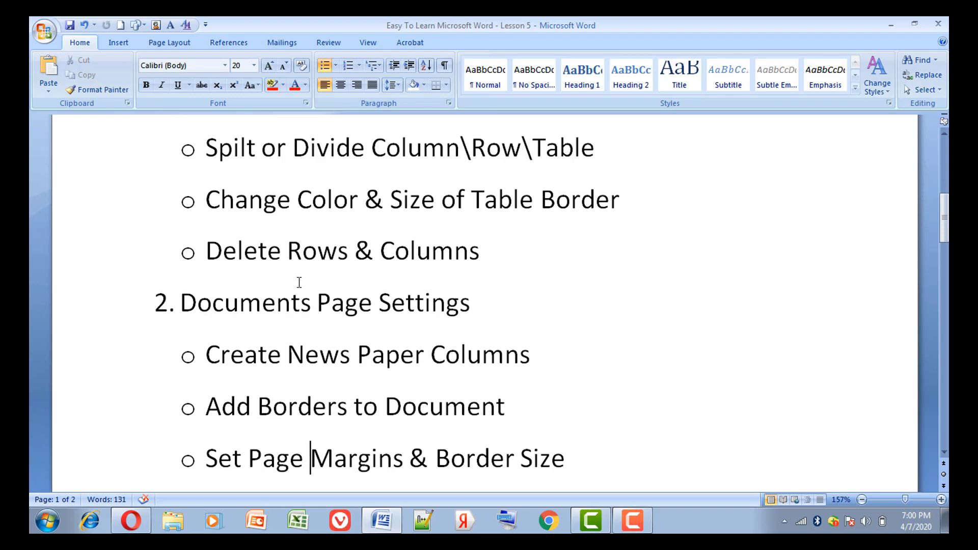
key("Down")
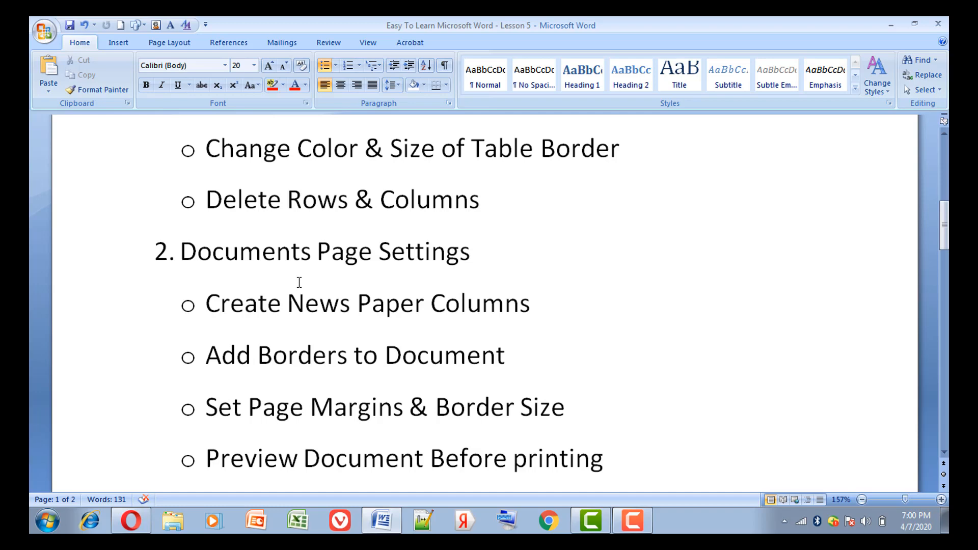
key("Down")
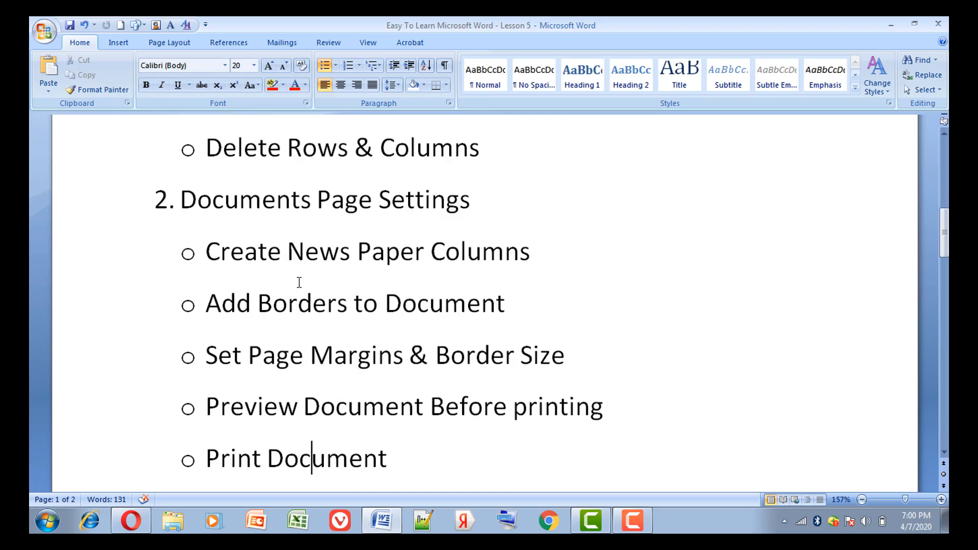
key("Down")
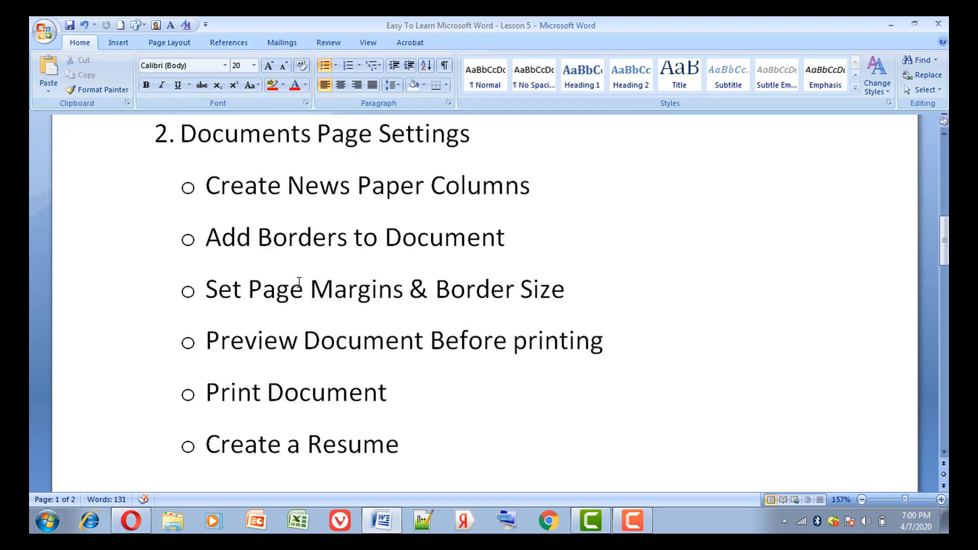
key("Up")
key("Up")
key("Up")
key("Up")
key("Up")
key("Up")
key("Up")
key("Up")
key("Up")
key("Up")
key("Up")
key("Up")
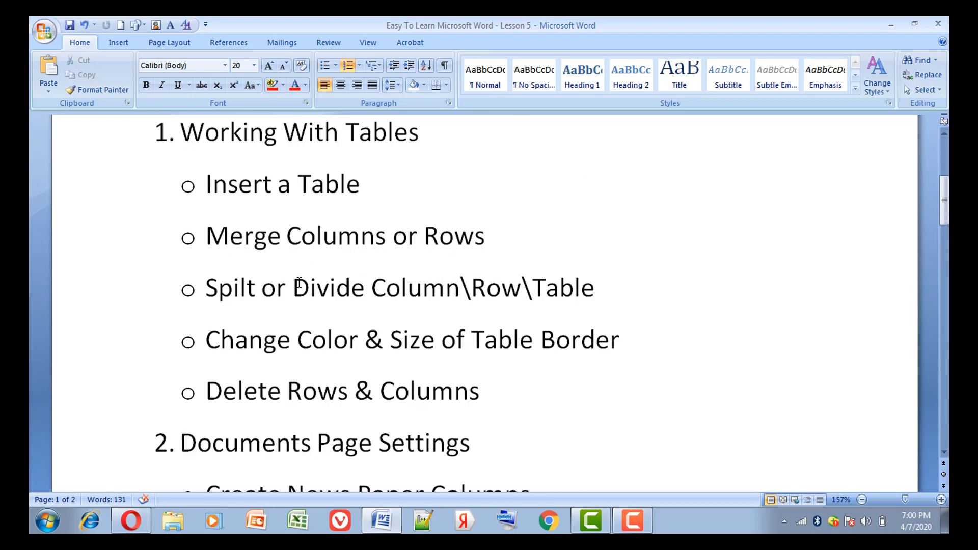
key("Up")
key("Down")
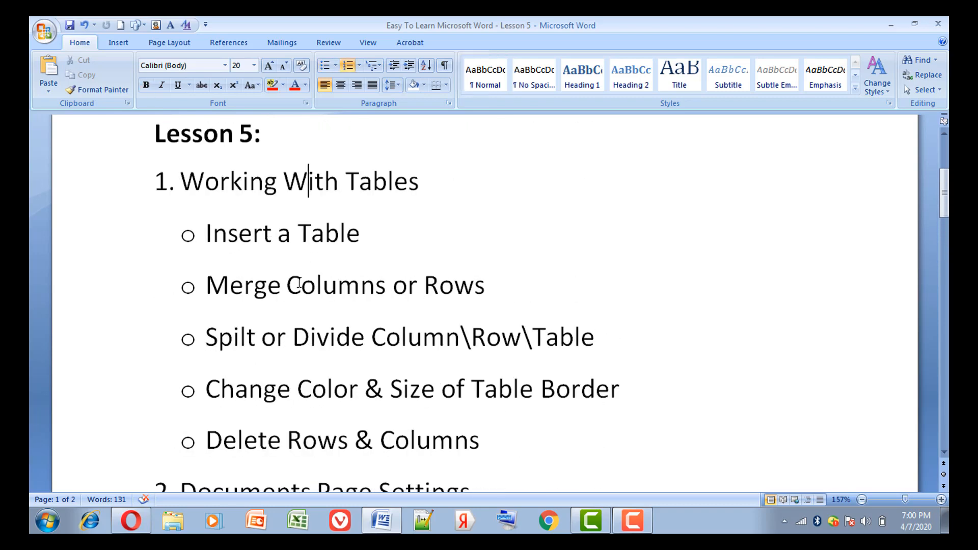
Add an empty line without a bullet below the "Insert a Table" item.
key("Down")
key("Right")
key("Right")
key("Right")
key("Right")
key("Return")
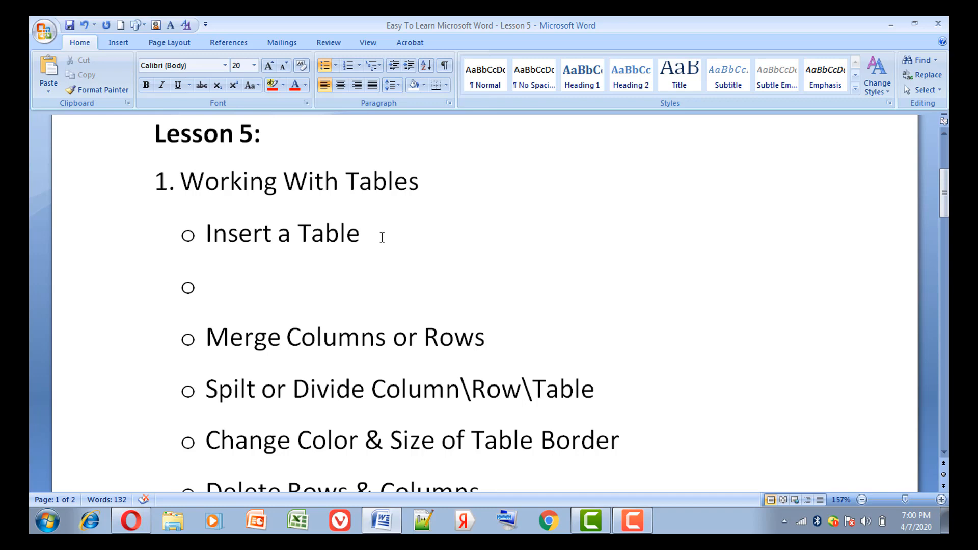
key("F12")
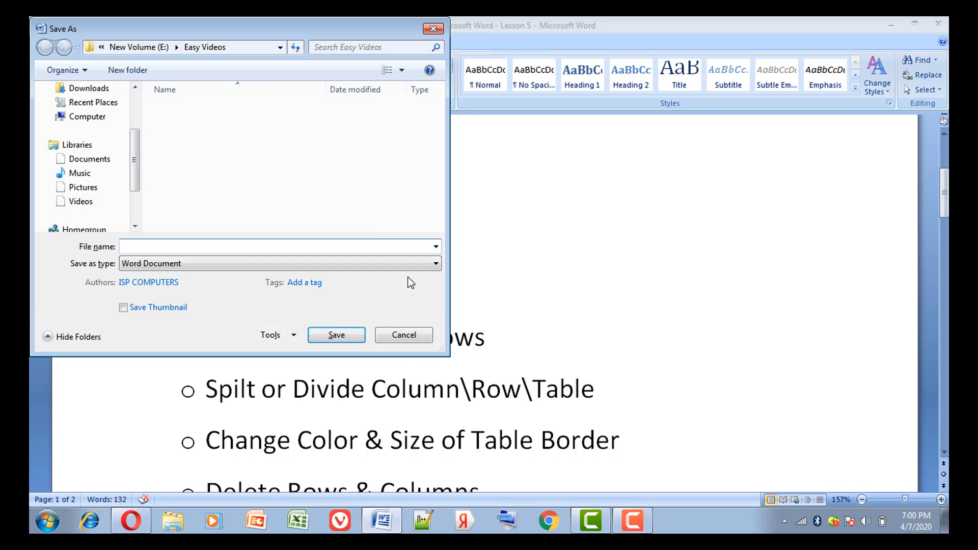
left_click(408, 336)
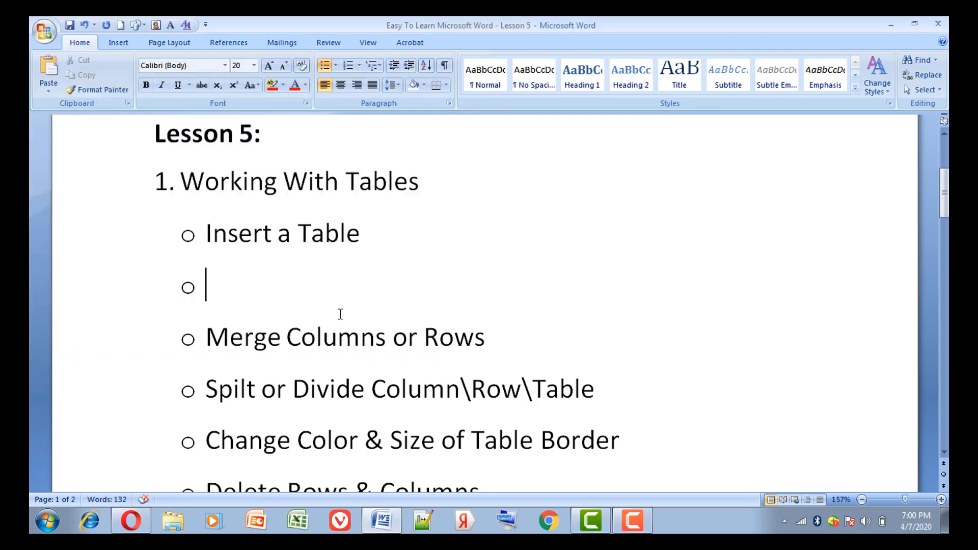
key("BackSpace")
Insert a 4x3 table on the empty line below "Insert a Table" and undo the insertion.
left_click(124, 44)
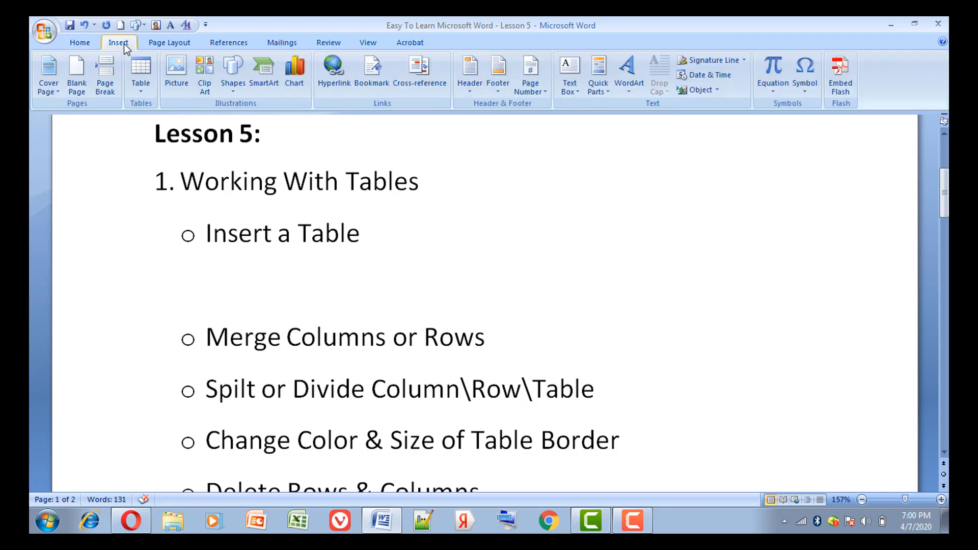
left_click(139, 72)
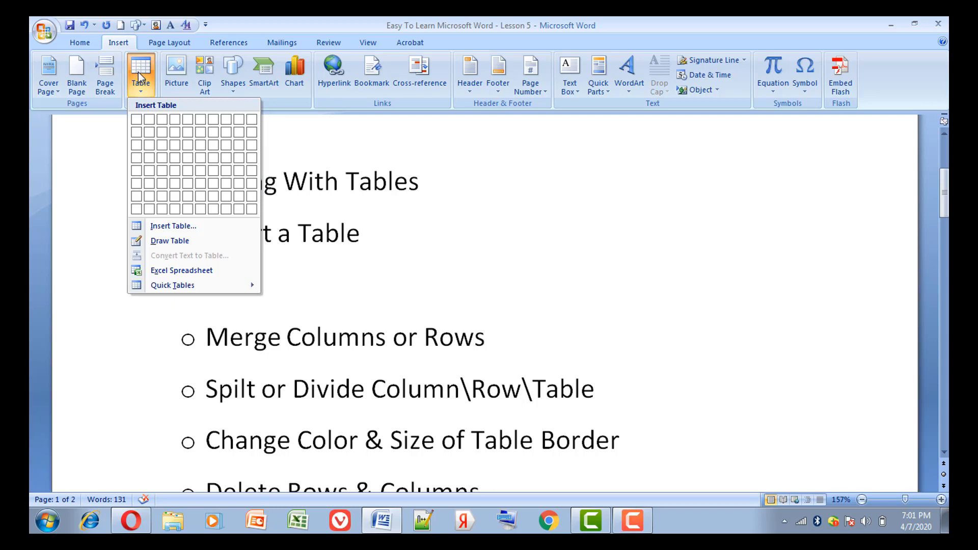
left_click(173, 142)
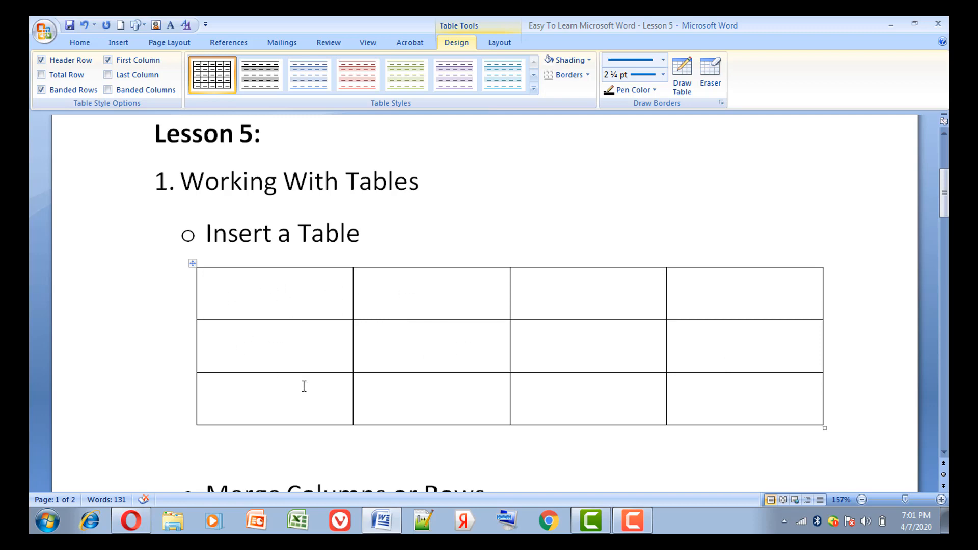
left_click(81, 25)
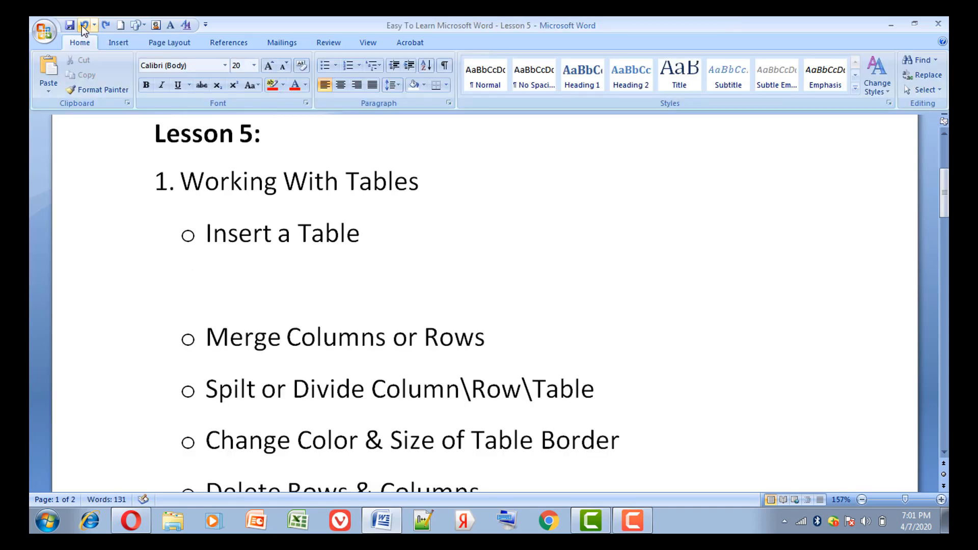
Insert a table with three columns and two rows on the empty line below "Insert a Table".
left_click(118, 45)
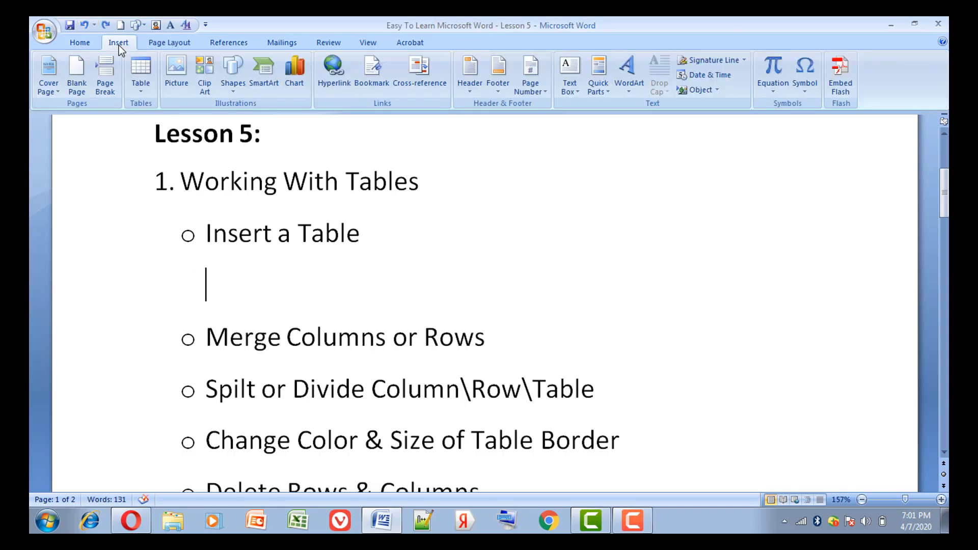
left_click(141, 71)
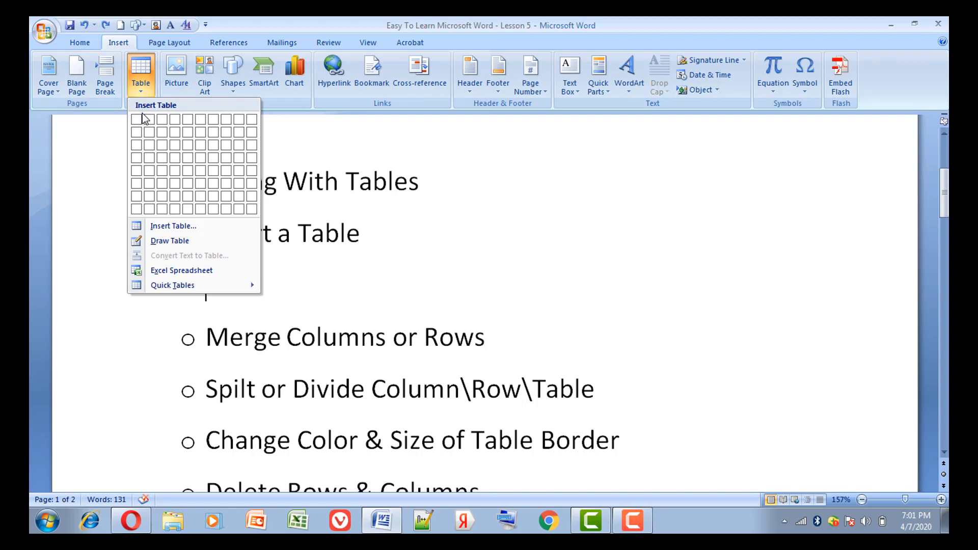
left_click(162, 132)
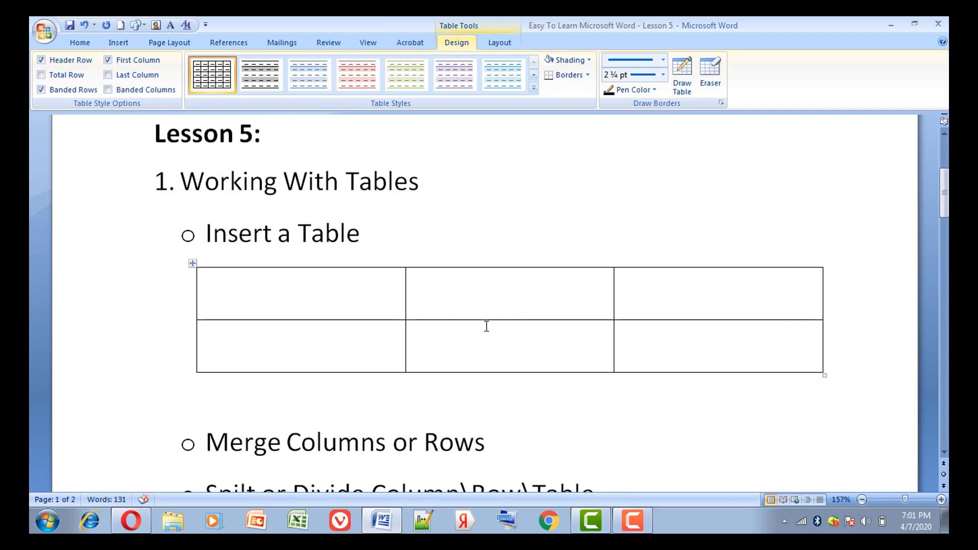
Fill the table's first row with the sample text "ggg", "fffff" and "ggggg".
type("ggg")
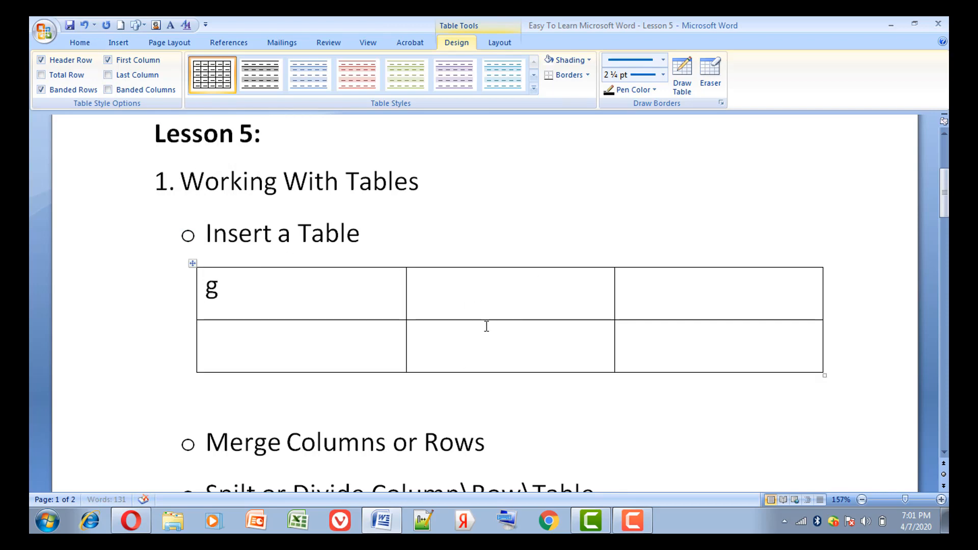
left_click(507, 303)
type("fffff")
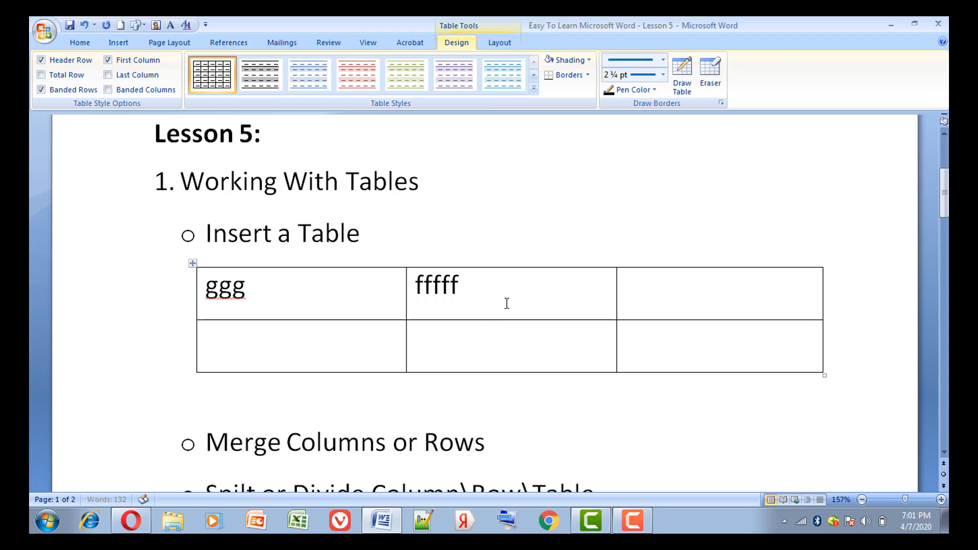
left_click(654, 283)
type("ggggg")
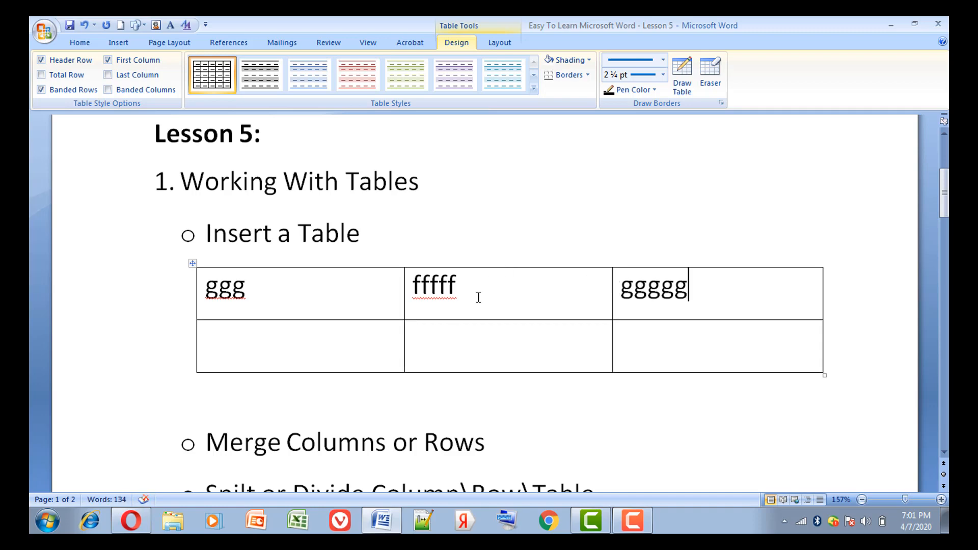
Merge the first two cells of the table's second row and undo the merge.
left_click(943, 452)
left_click(943, 452)
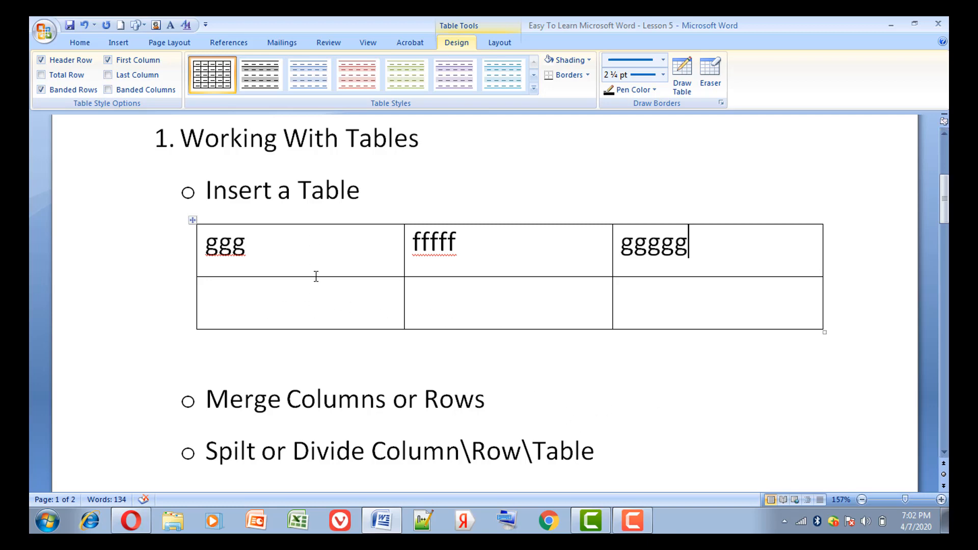
left_click(361, 306)
left_click_drag(374, 316, 413, 320)
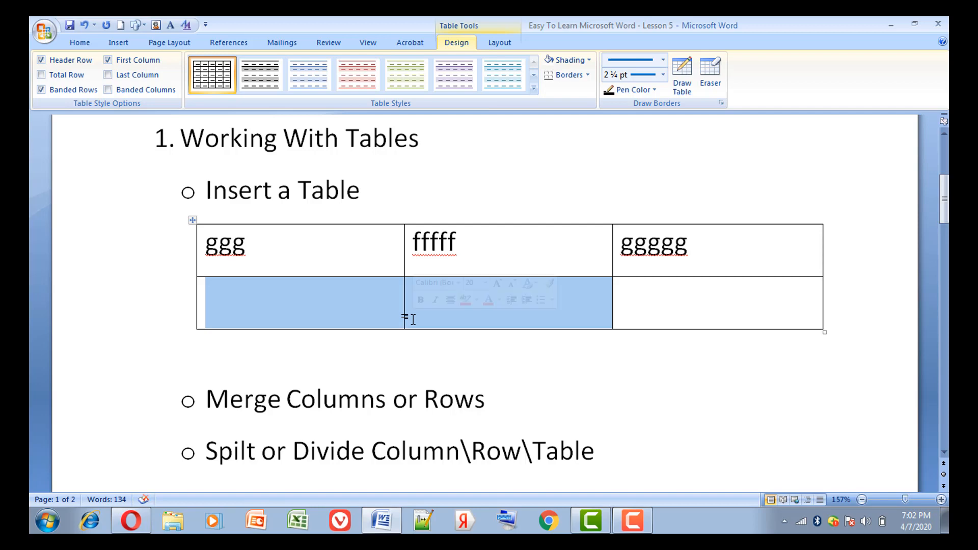
right_click(379, 301)
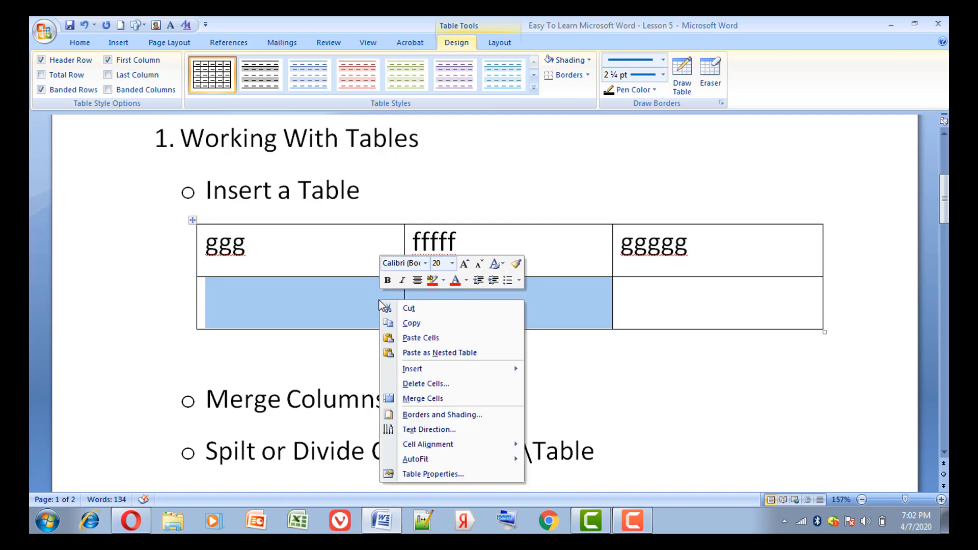
left_click(454, 398)
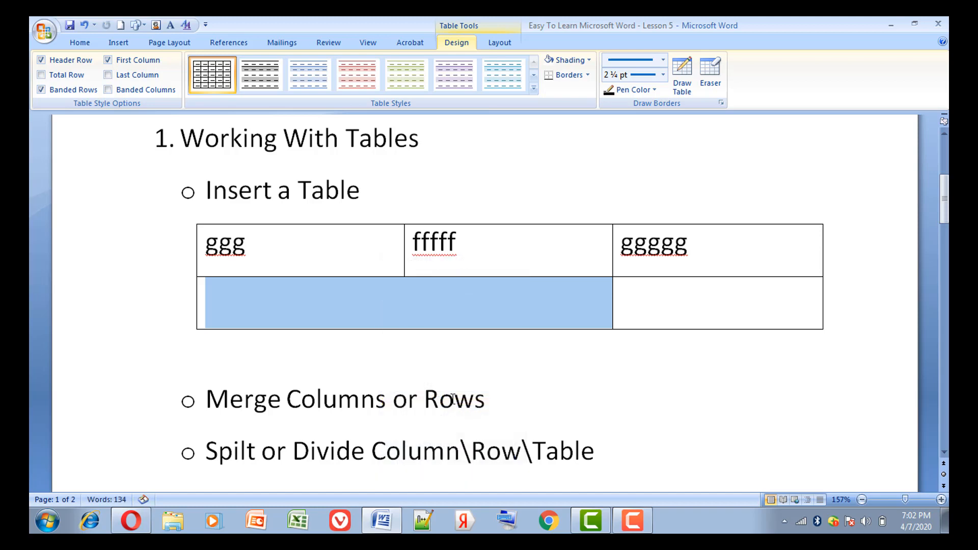
left_click(543, 306)
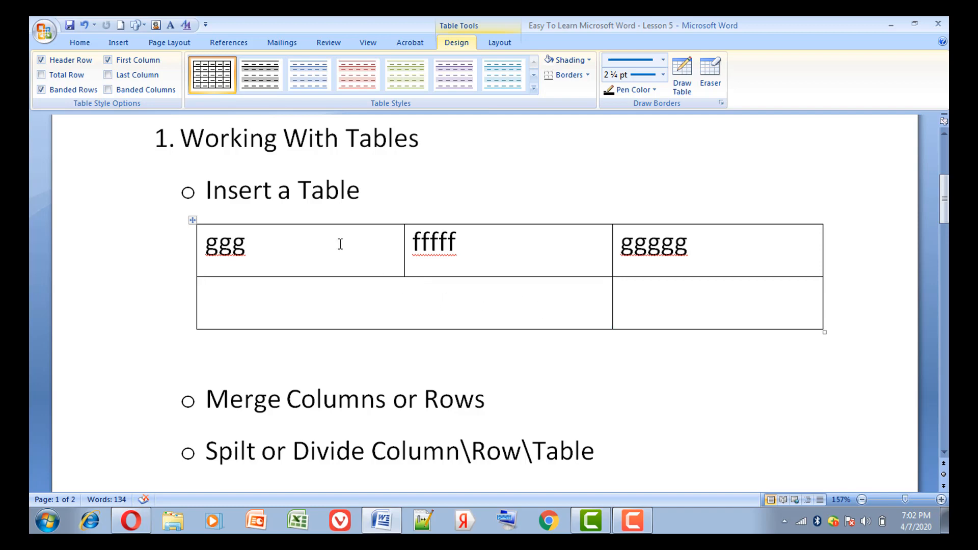
left_click(84, 24)
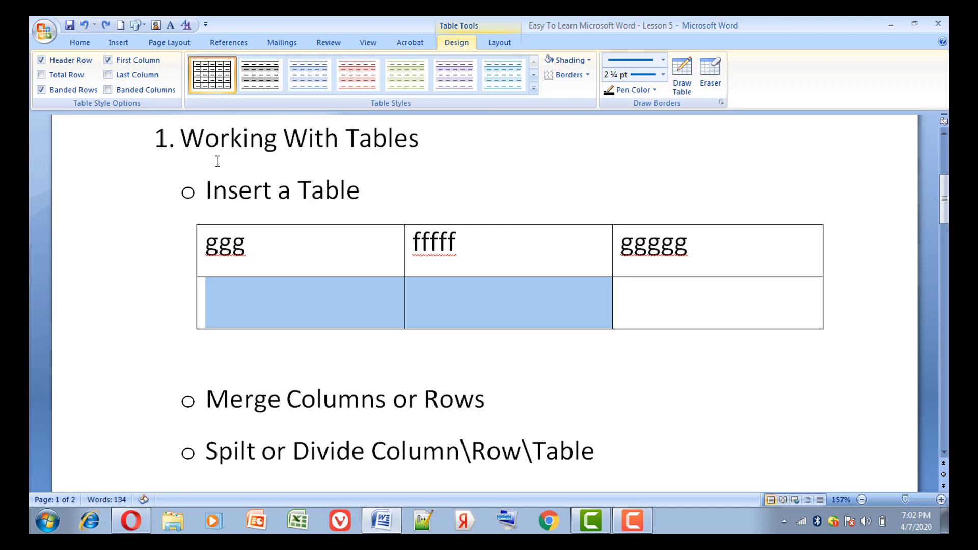
Merge the first and second cells of the table's second row into one cell.
left_click(285, 294)
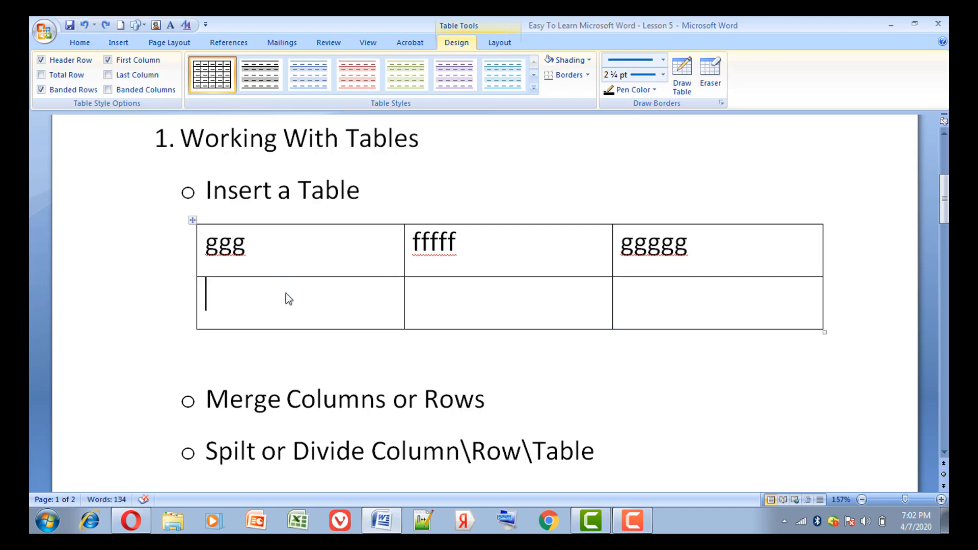
left_click_drag(288, 298, 421, 319)
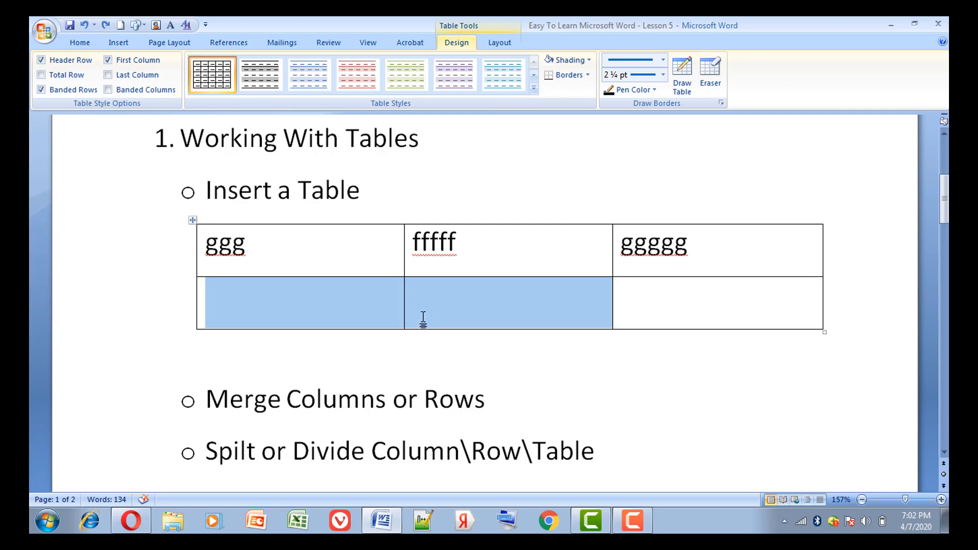
right_click(418, 304)
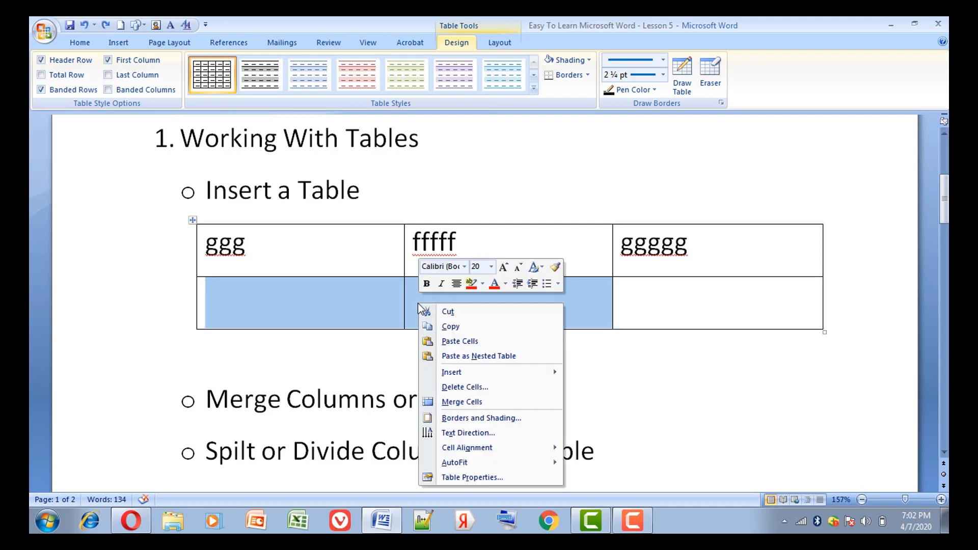
left_click(465, 402)
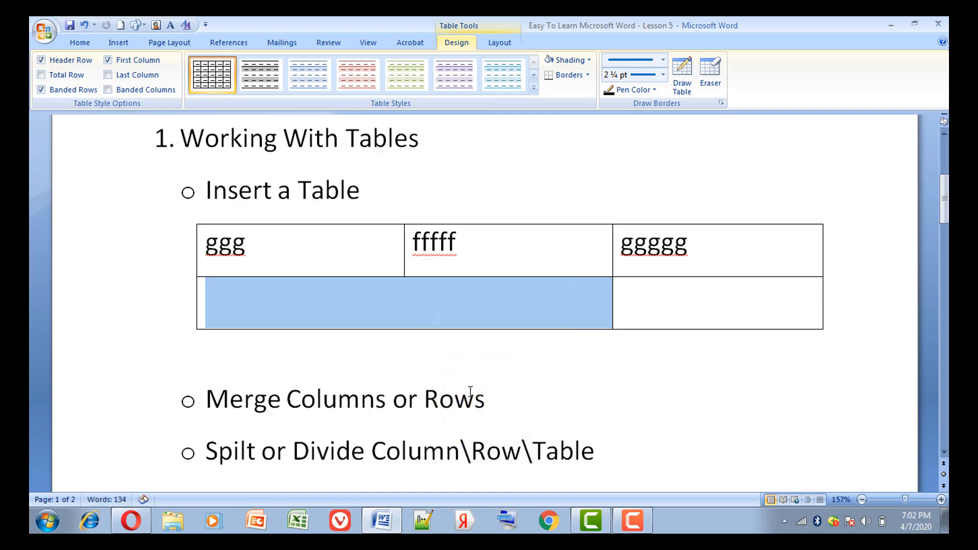
left_click(463, 314)
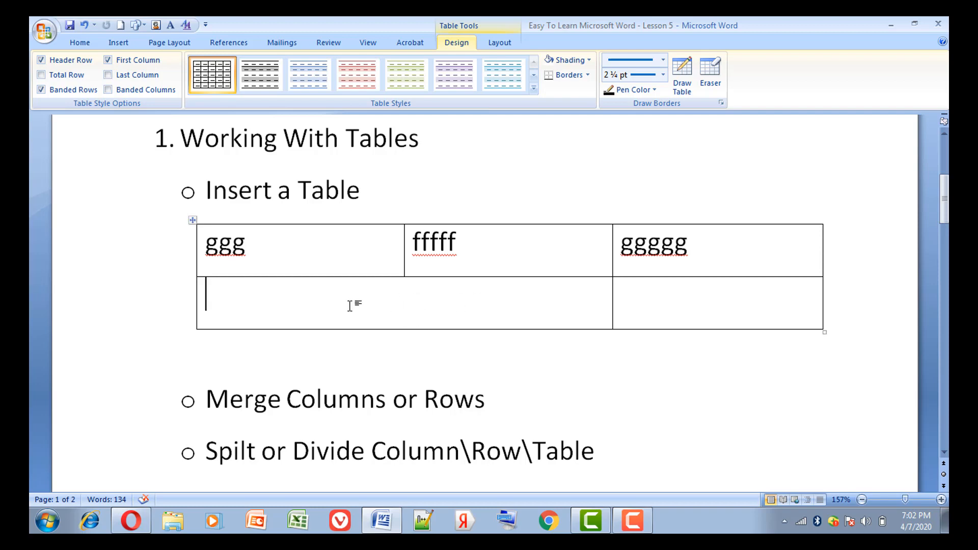
Split the merged cell in the table's second row into two columns and one row, and undo the split.
right_click(430, 301)
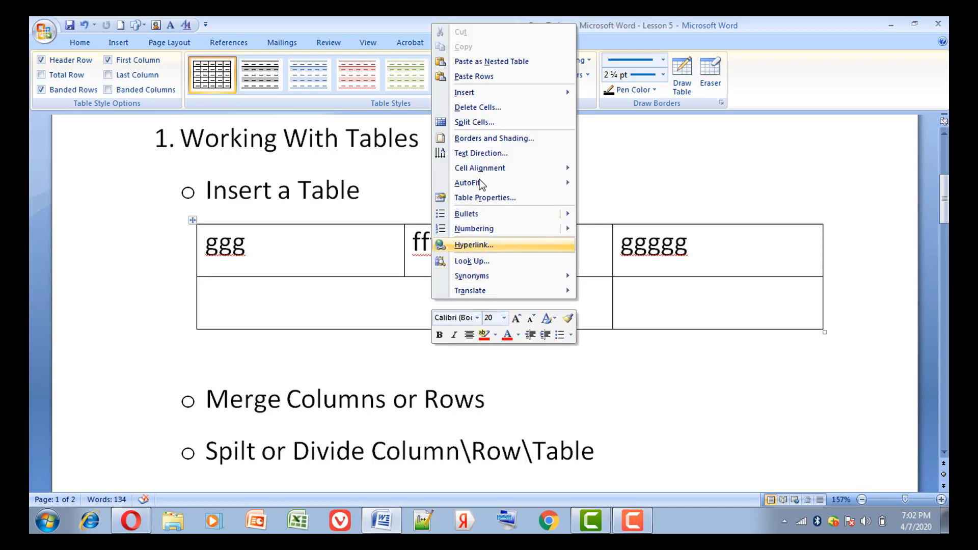
mouse_move(475, 94)
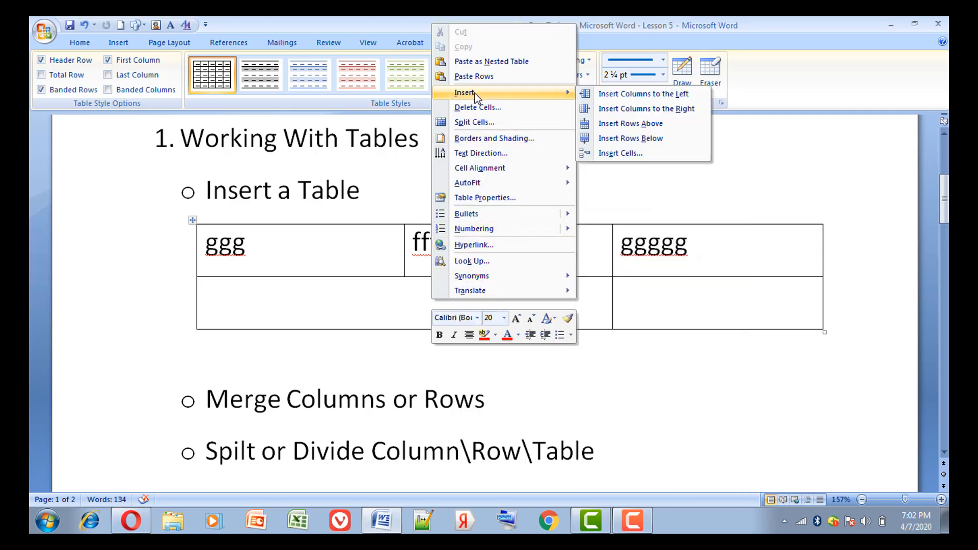
left_click(482, 121)
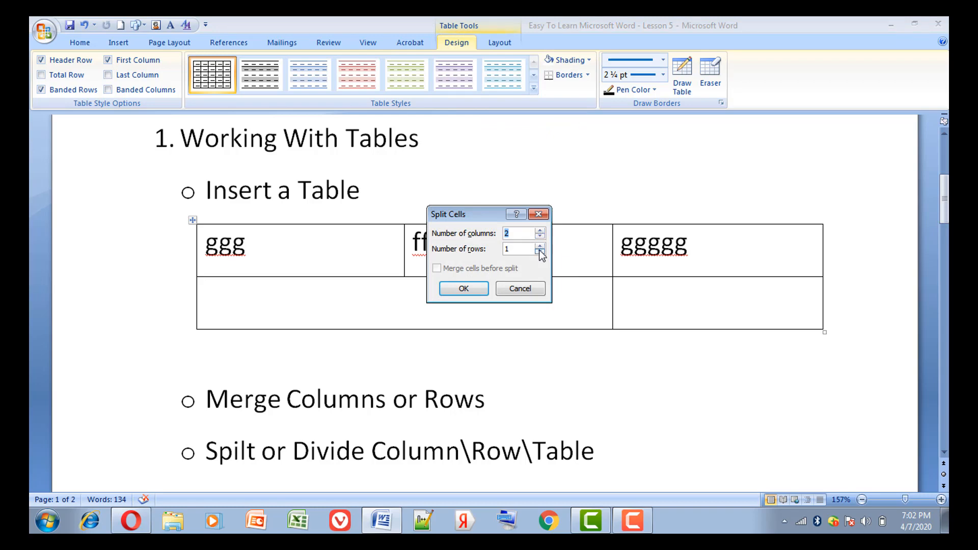
left_click(463, 289)
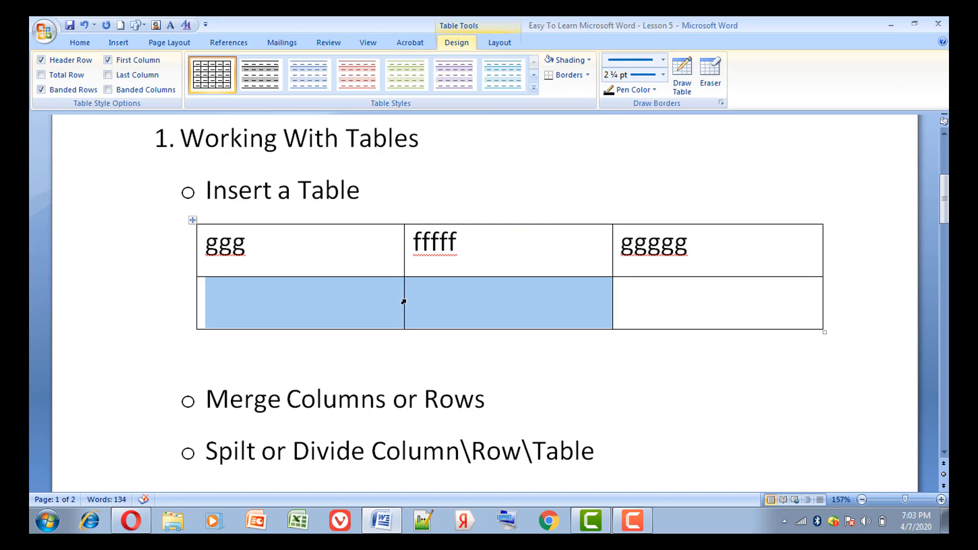
left_click(84, 26)
Split the merged cell in the table's second row into three columns and two rows.
left_click(341, 290)
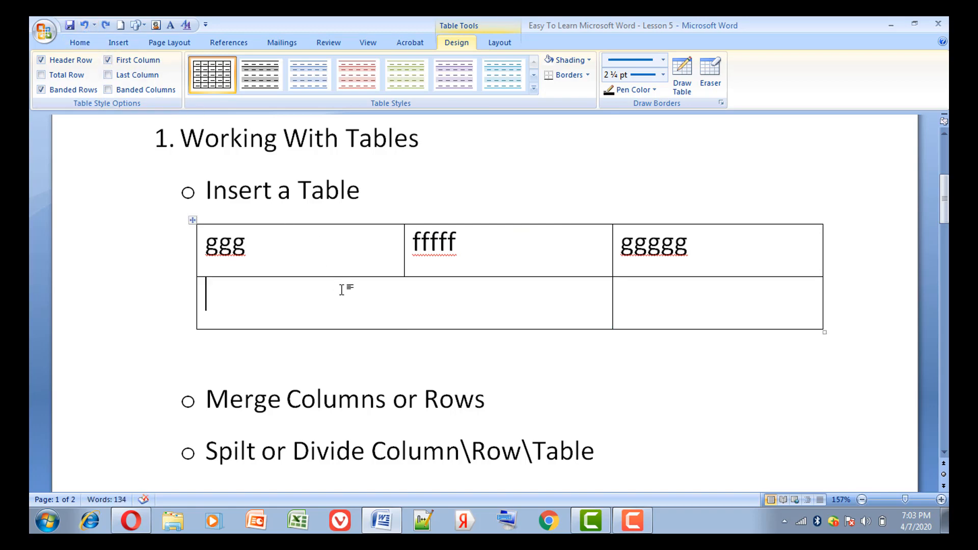
right_click(342, 291)
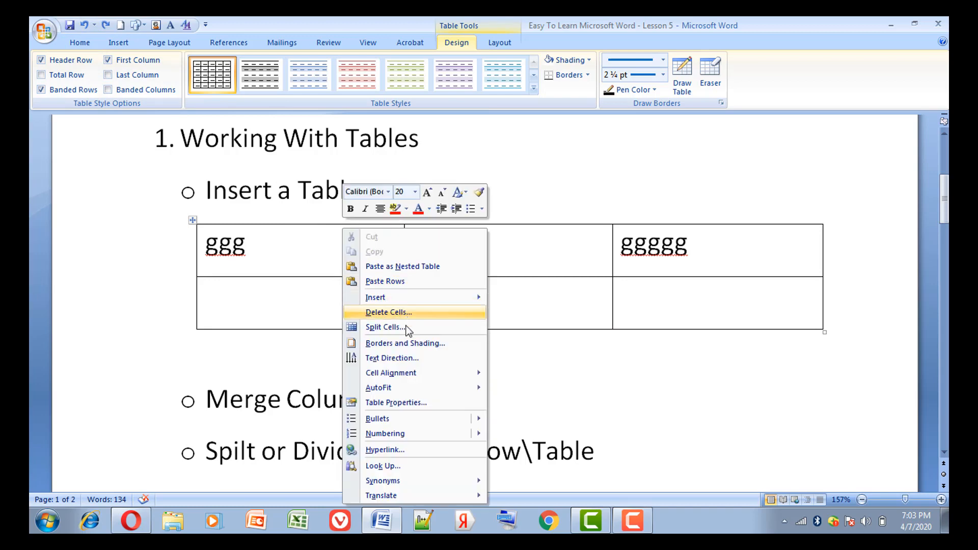
left_click(404, 327)
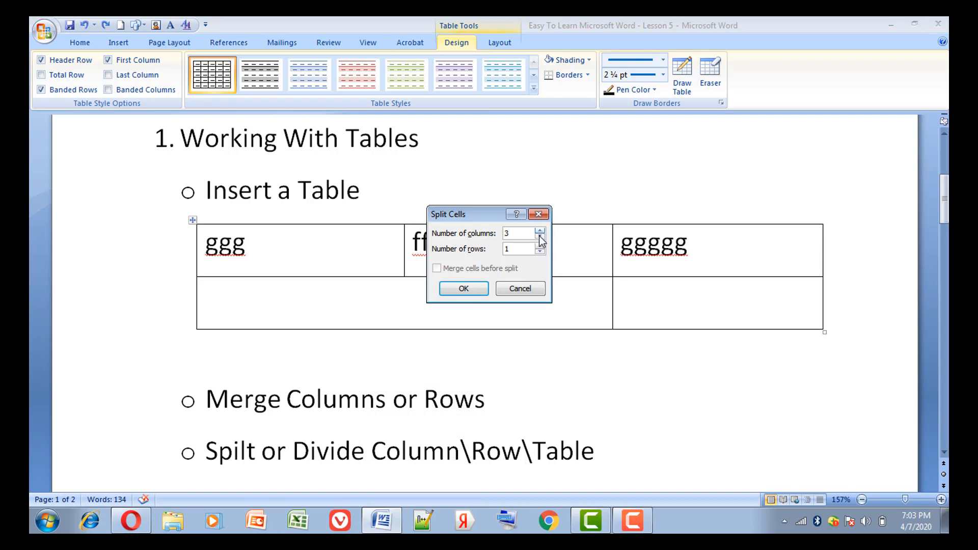
left_click(541, 246)
left_click(474, 289)
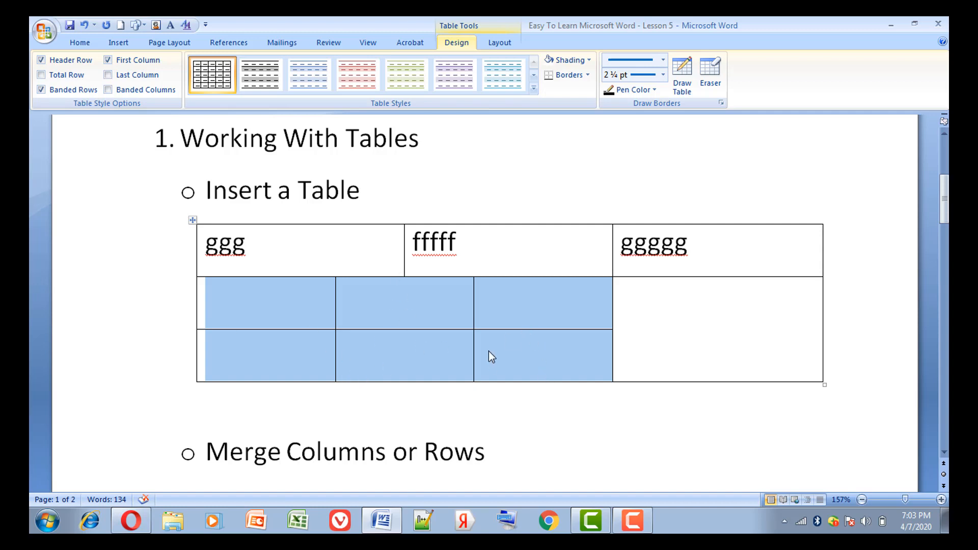
left_click(511, 352)
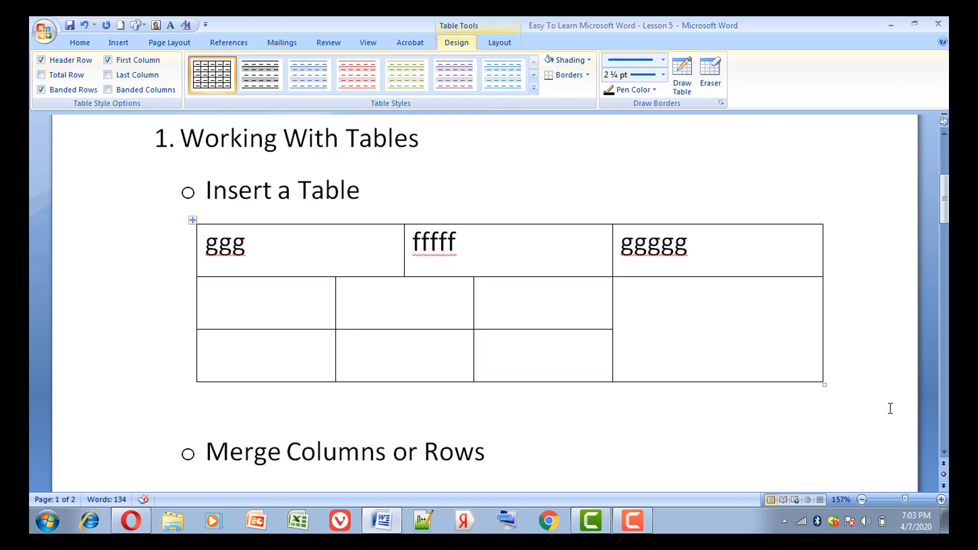
Select the whole table and open its Borders and Shading settings from the table properties.
scroll(945, 458, "down", 3)
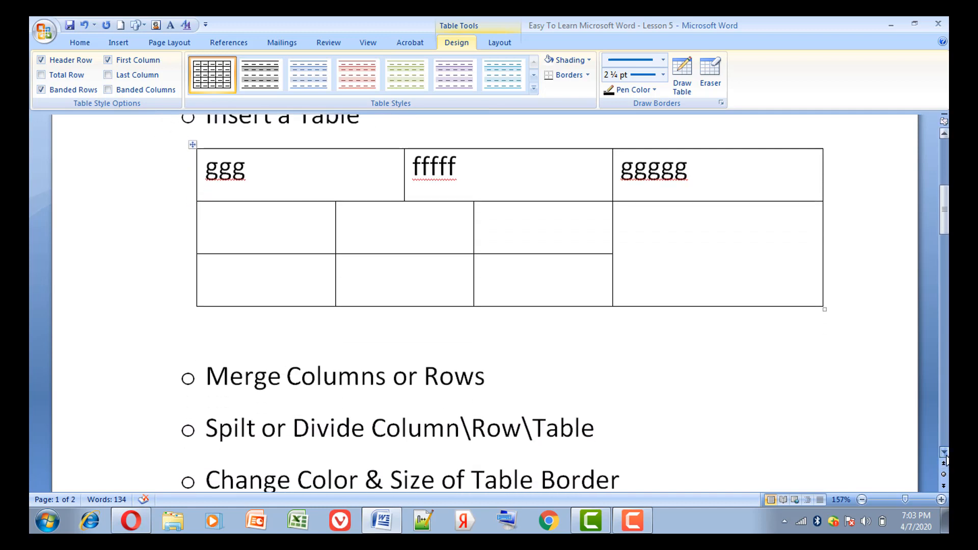
scroll(945, 458, "down", 1)
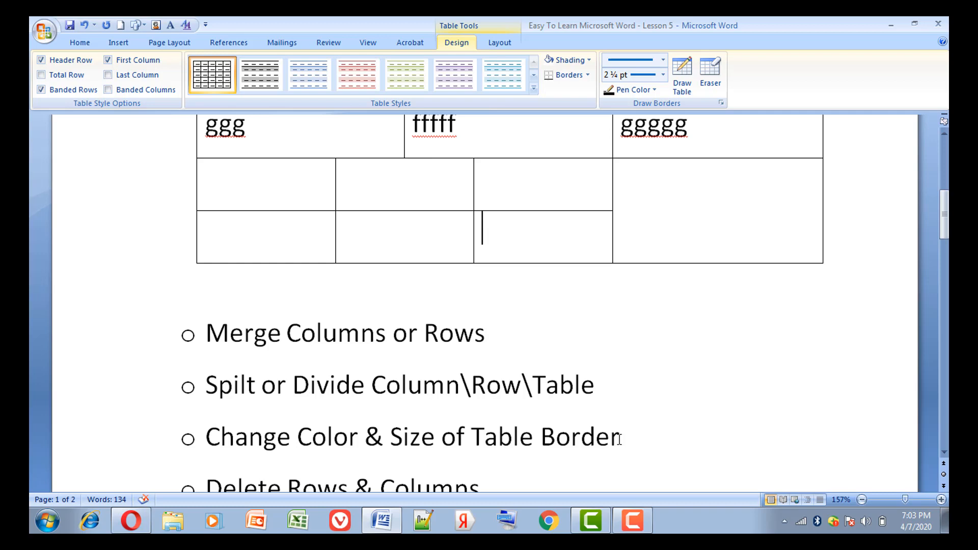
left_click(942, 134)
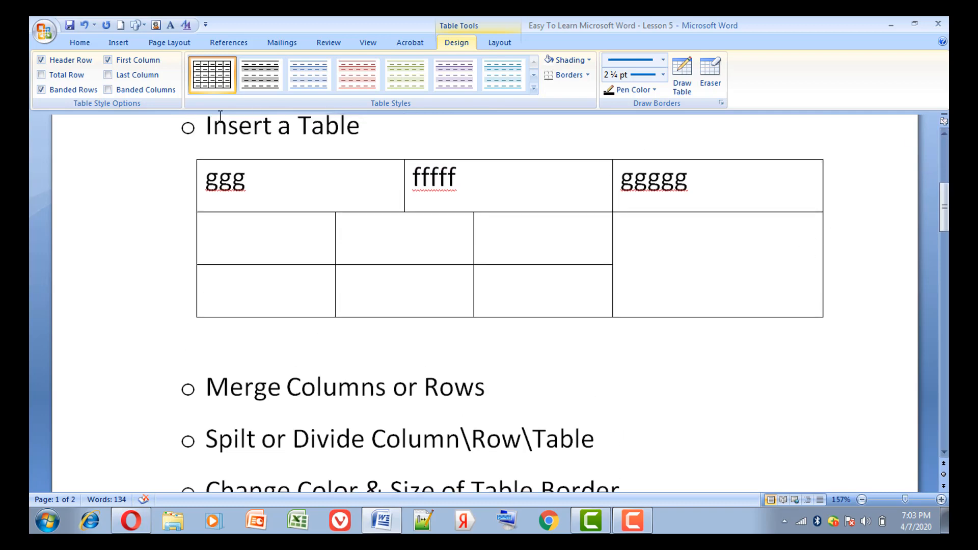
mouse_move(194, 157)
left_click(194, 155)
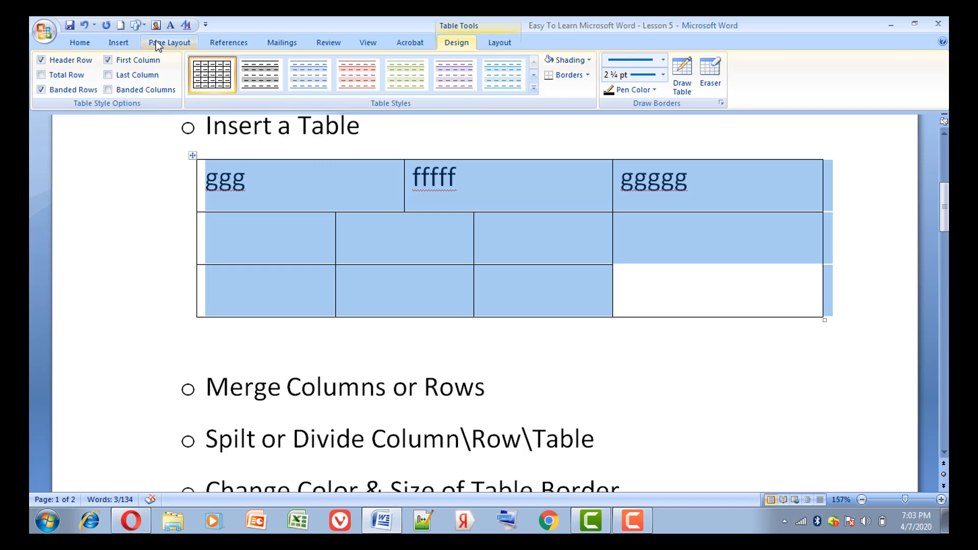
right_click(248, 173)
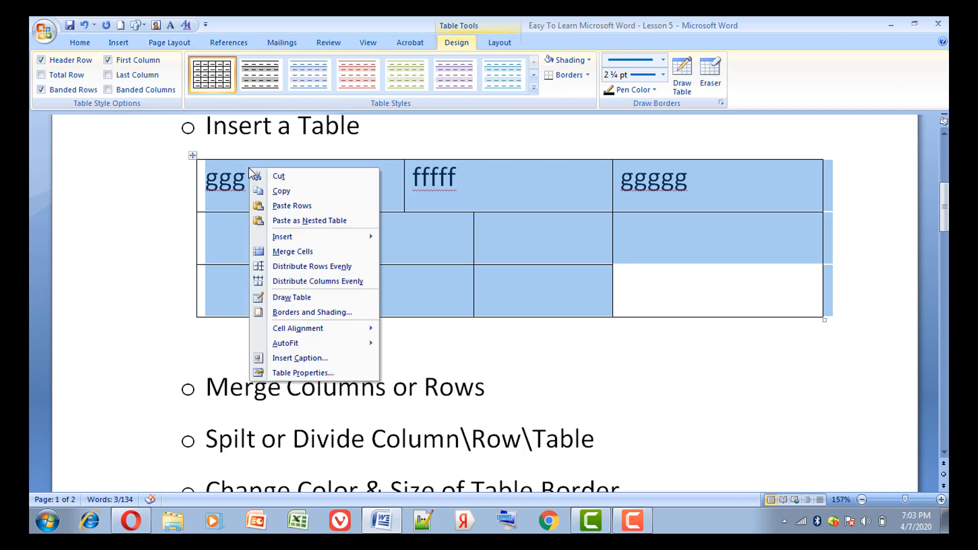
left_click(328, 373)
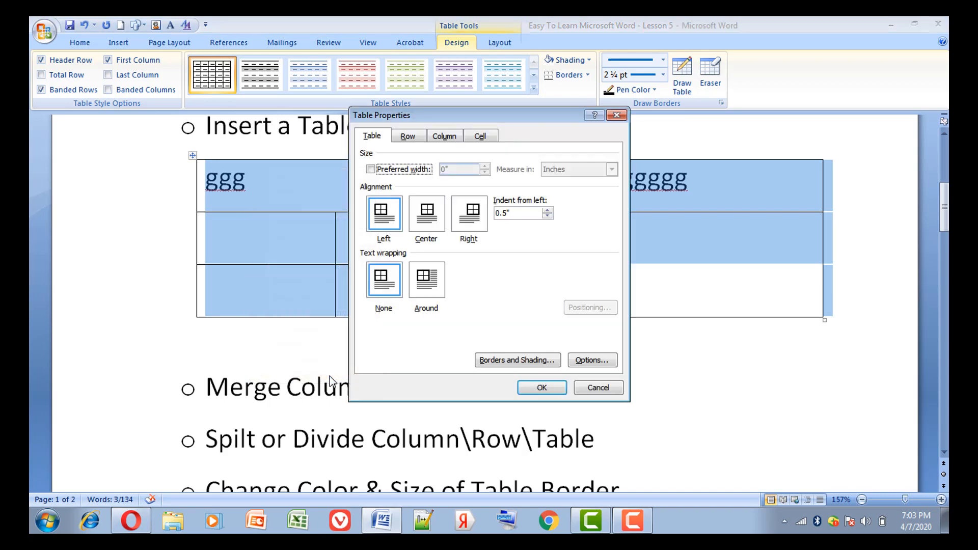
left_click(494, 361)
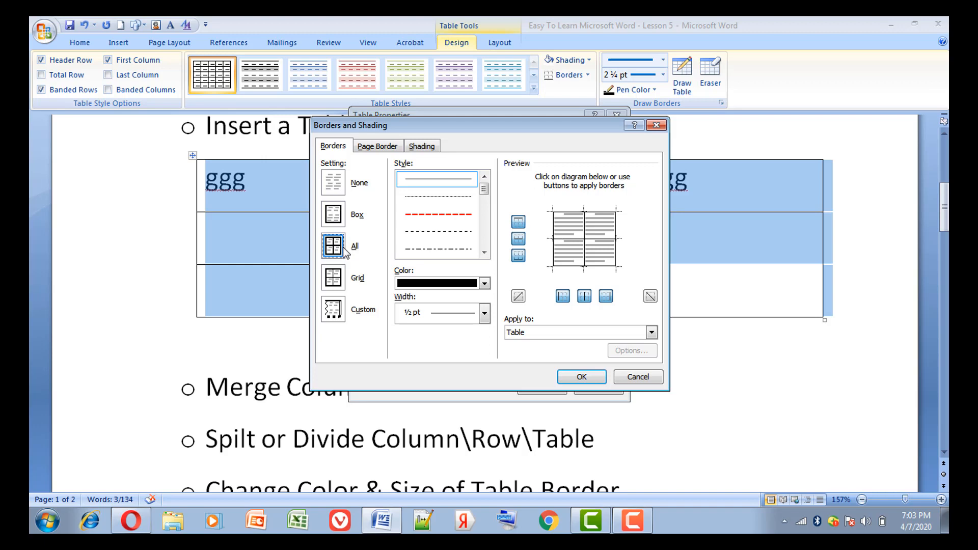
Apply red dashed borders of 1 ½ pt to all cell edges of the table.
left_click(338, 279)
left_click(334, 249)
left_click(454, 233)
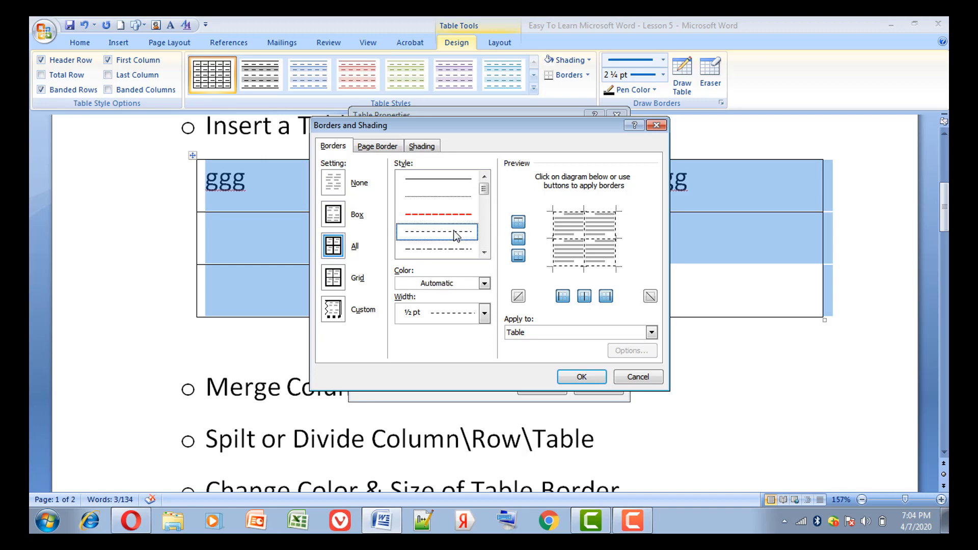
left_click(482, 285)
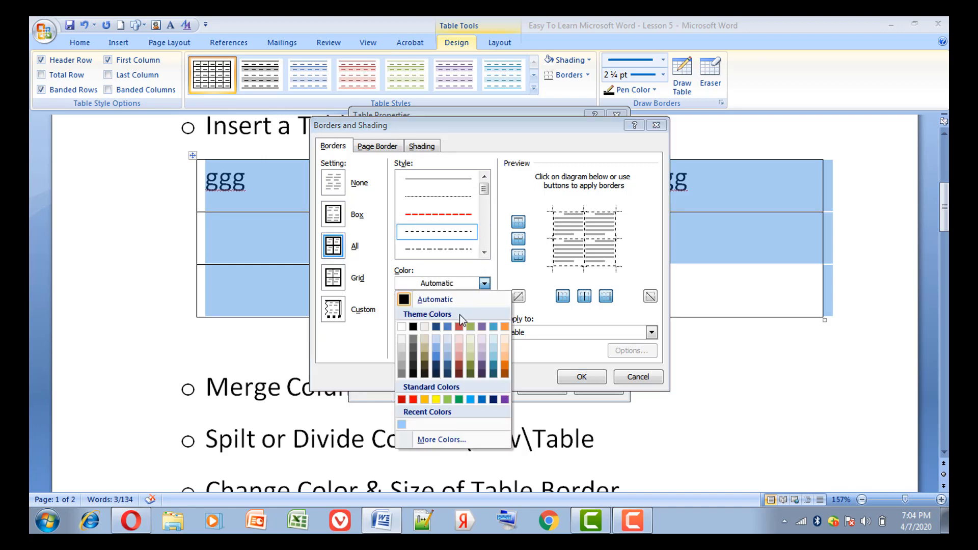
left_click(414, 400)
left_click(485, 314)
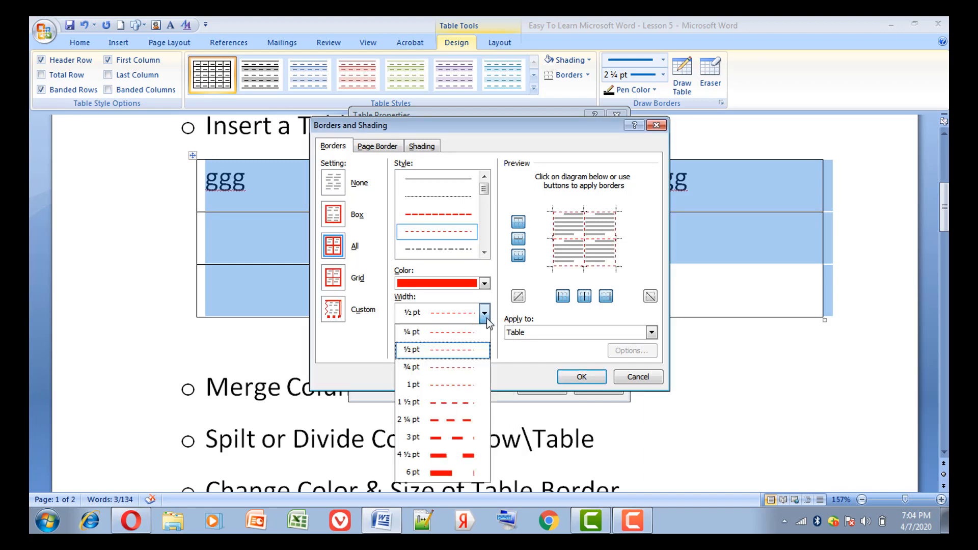
left_click(471, 405)
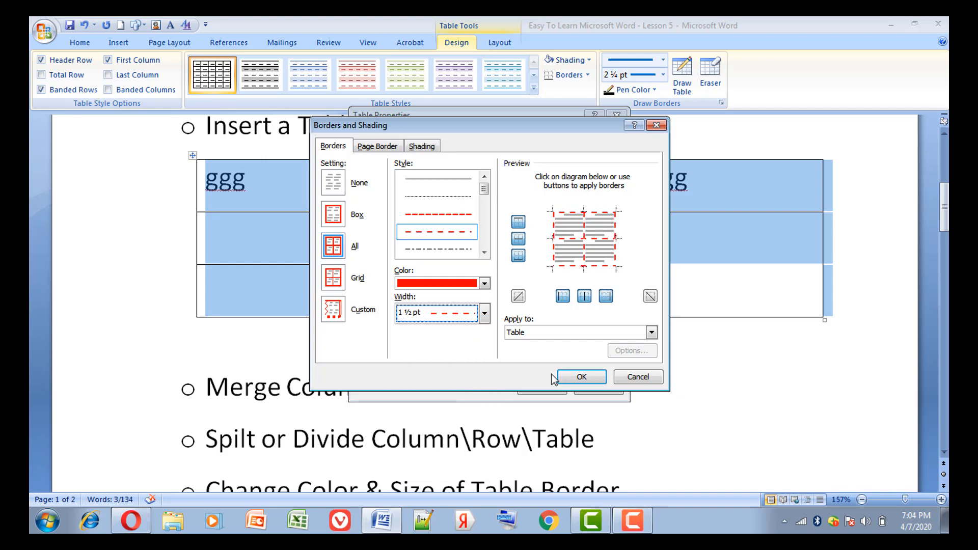
left_click(576, 377)
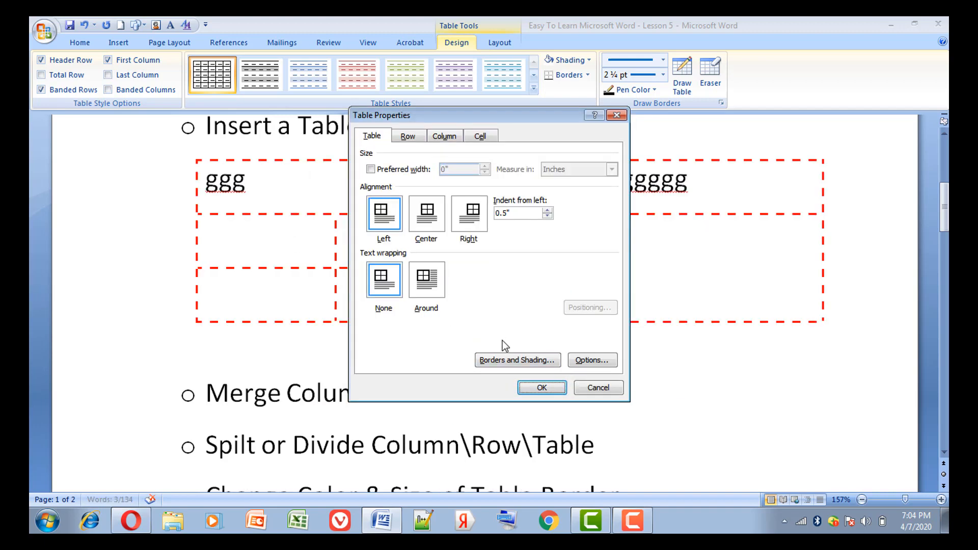
Change all the table's borders to a solid light blue line 3 pt wide and apply the table properties.
left_click(504, 361)
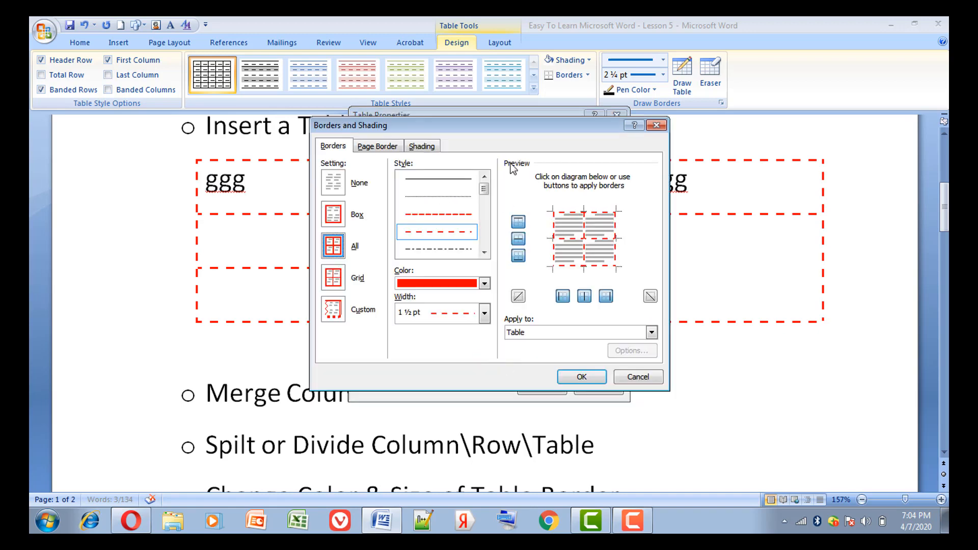
left_click(457, 180)
left_click(484, 283)
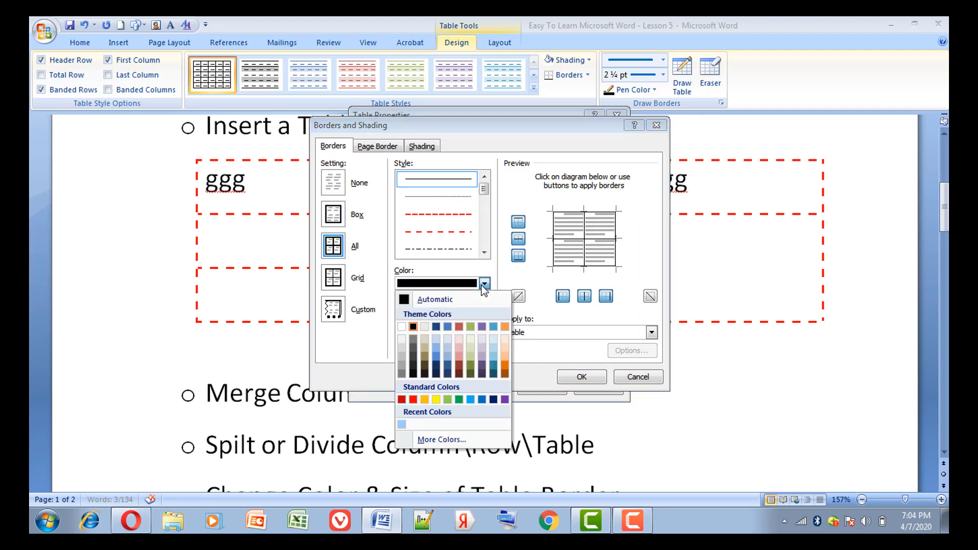
left_click(471, 400)
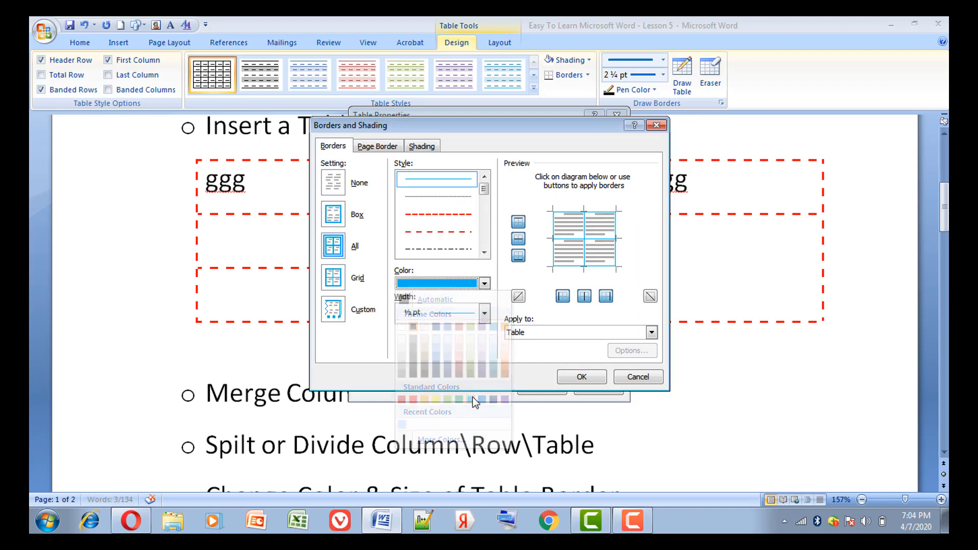
left_click(484, 313)
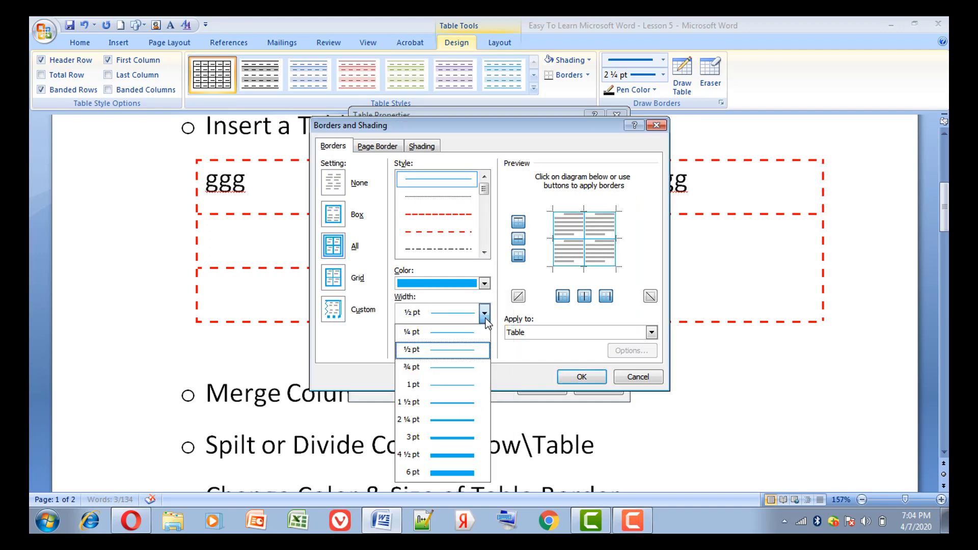
left_click(476, 437)
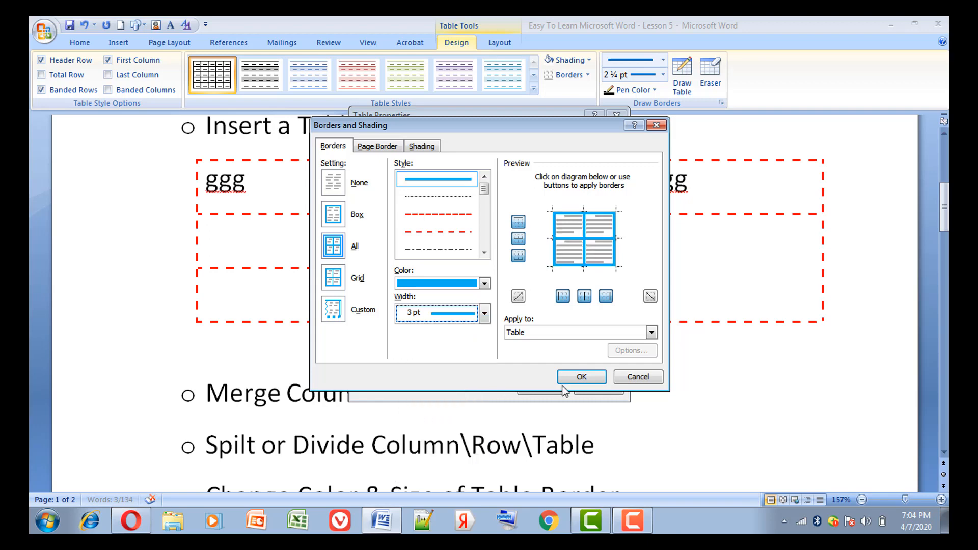
left_click(580, 381)
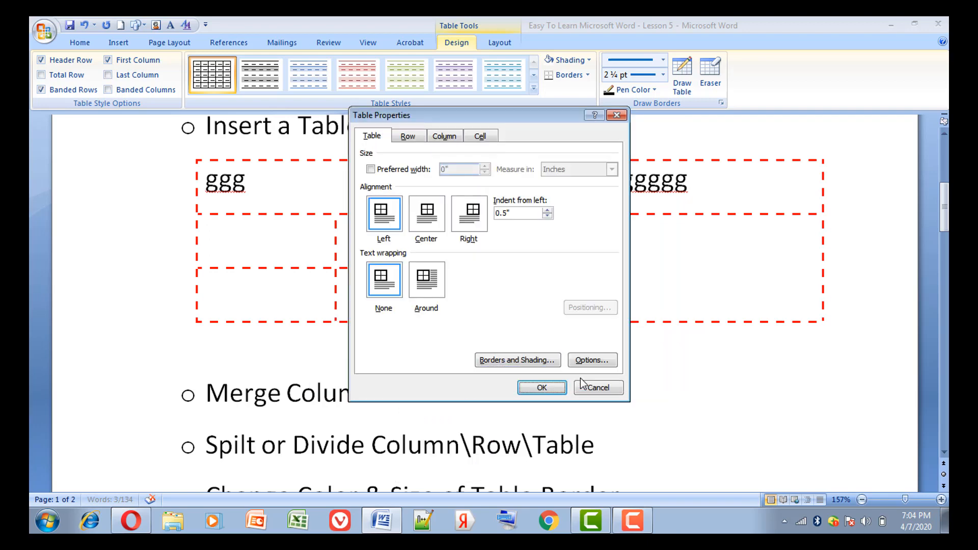
left_click(540, 387)
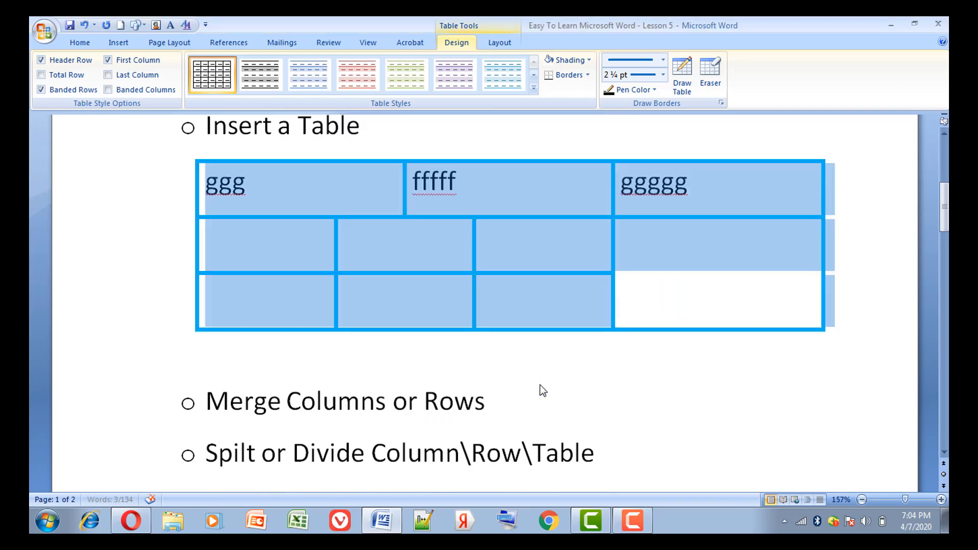
left_click(693, 299)
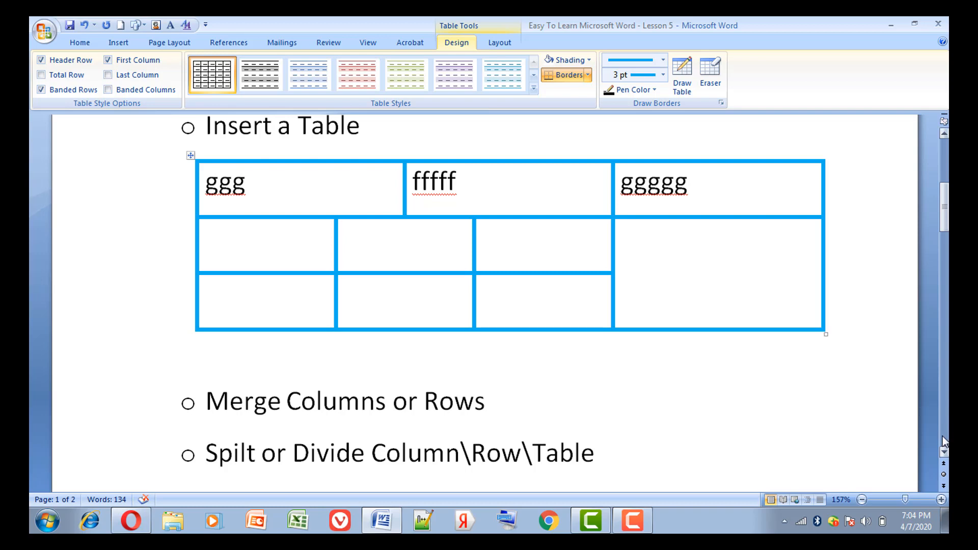
Delete the entire column of the two empty cells below the table's "ggg" cell.
left_click(944, 453)
left_click(944, 452)
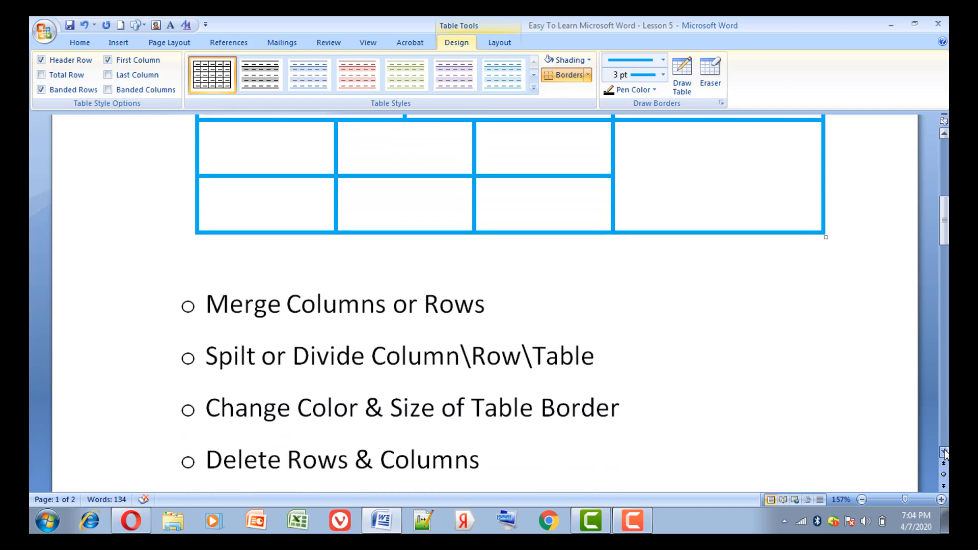
left_click(613, 397)
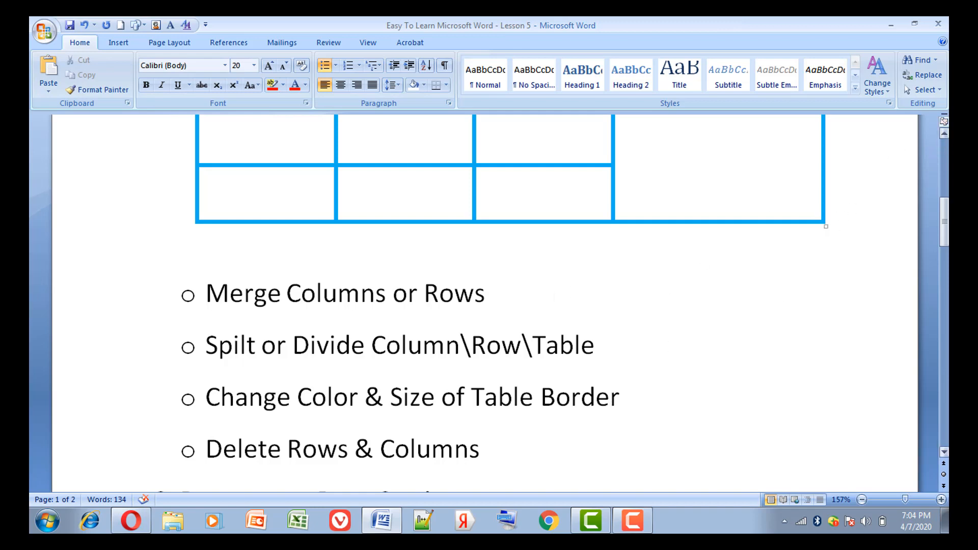
left_click(944, 134)
left_click(944, 133)
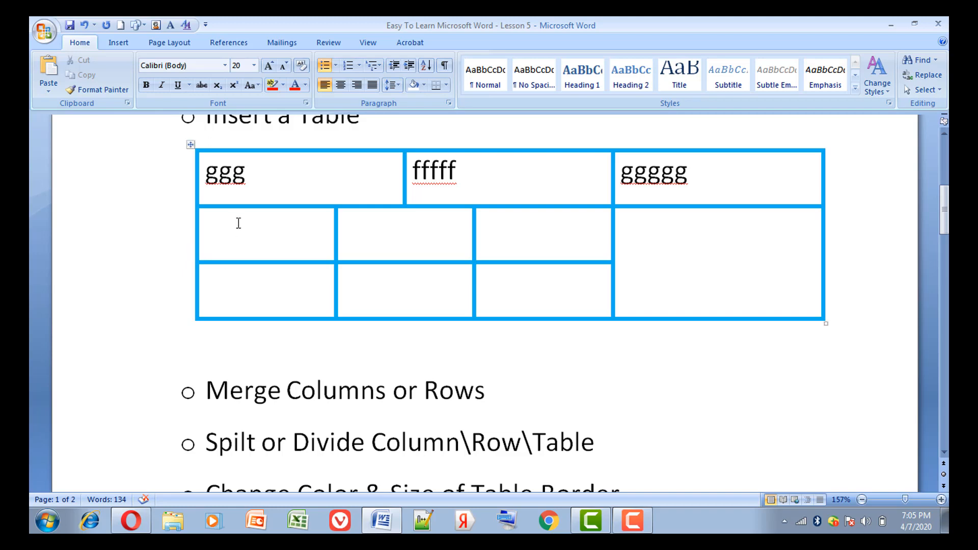
left_click(238, 224)
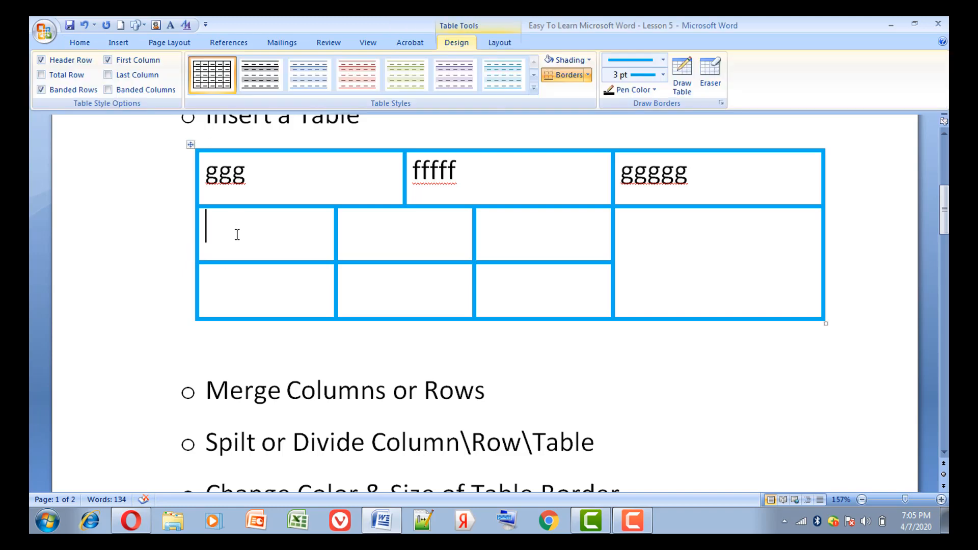
left_click_drag(237, 233, 247, 266)
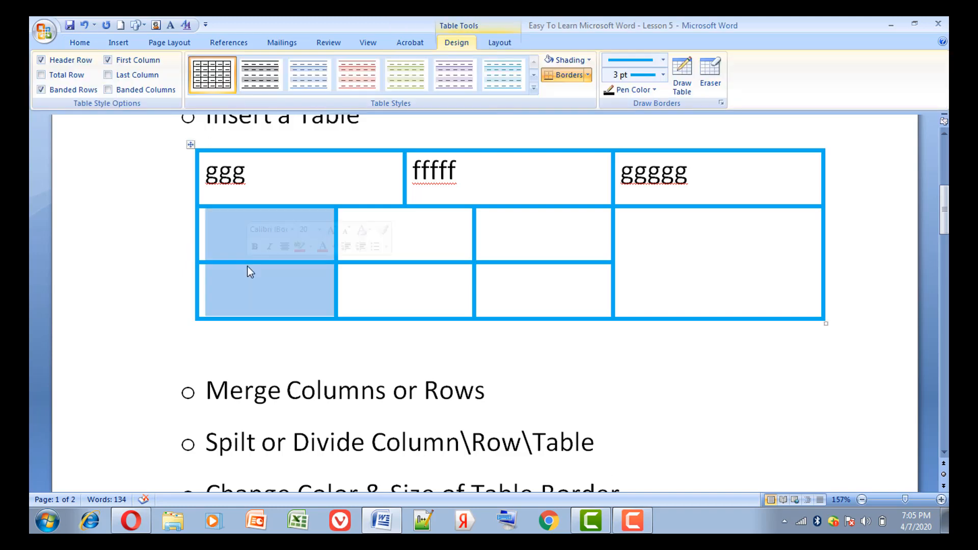
right_click(248, 266)
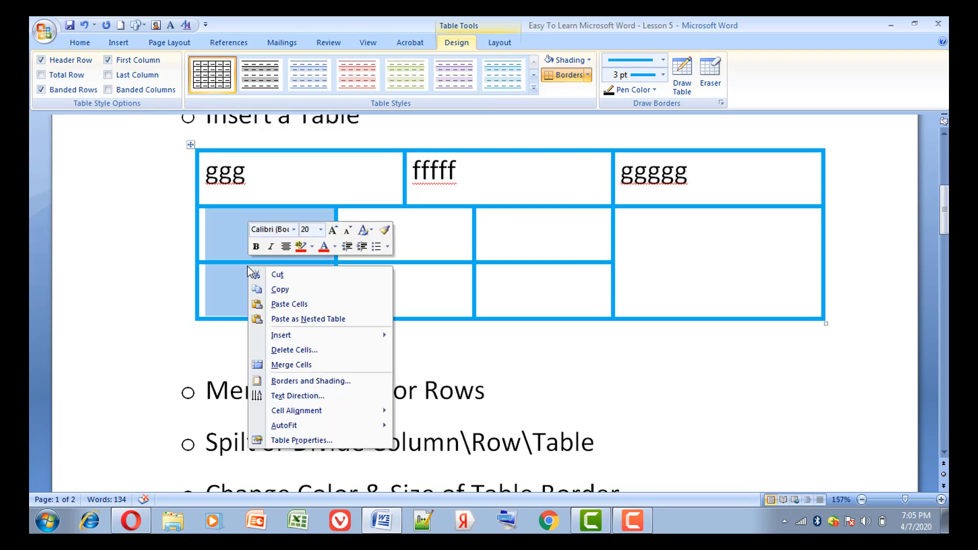
left_click(306, 351)
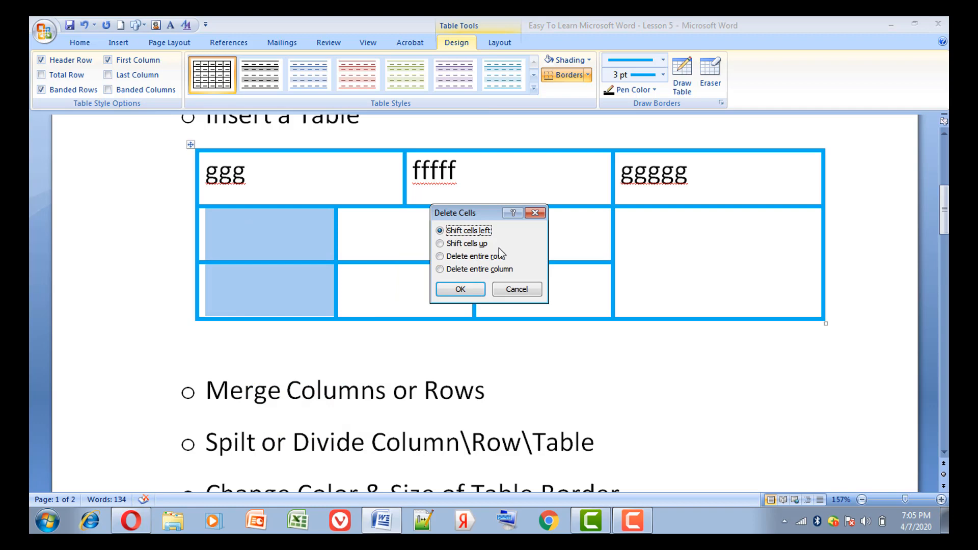
left_click(480, 270)
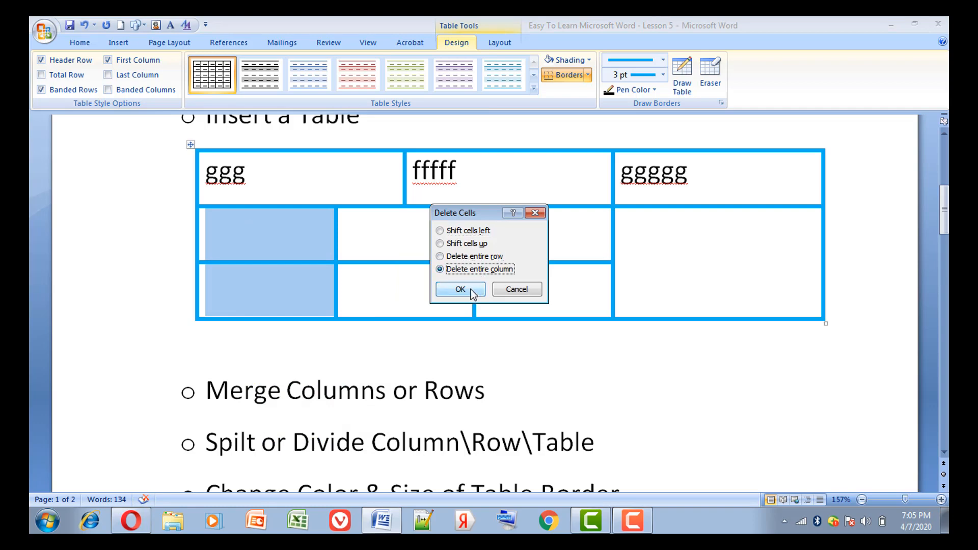
left_click(470, 291)
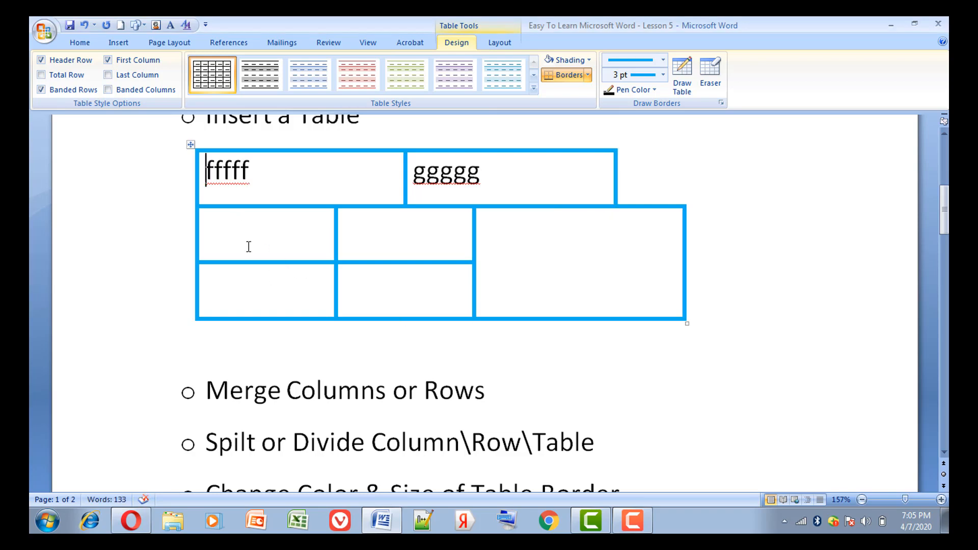
Select the table's bottom row and delete it.
left_click_drag(247, 246, 367, 255)
left_click(329, 246)
left_click(134, 247)
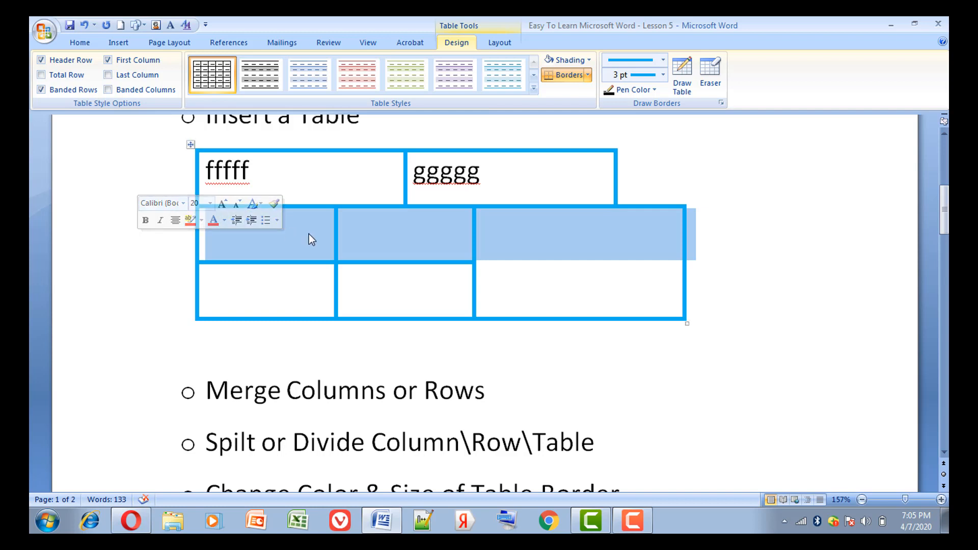
left_click(378, 293)
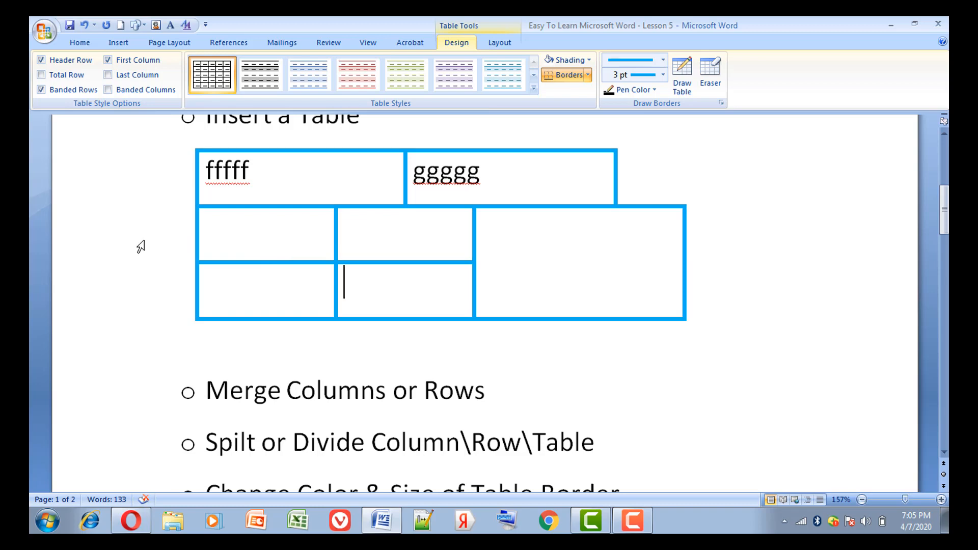
left_click(130, 296)
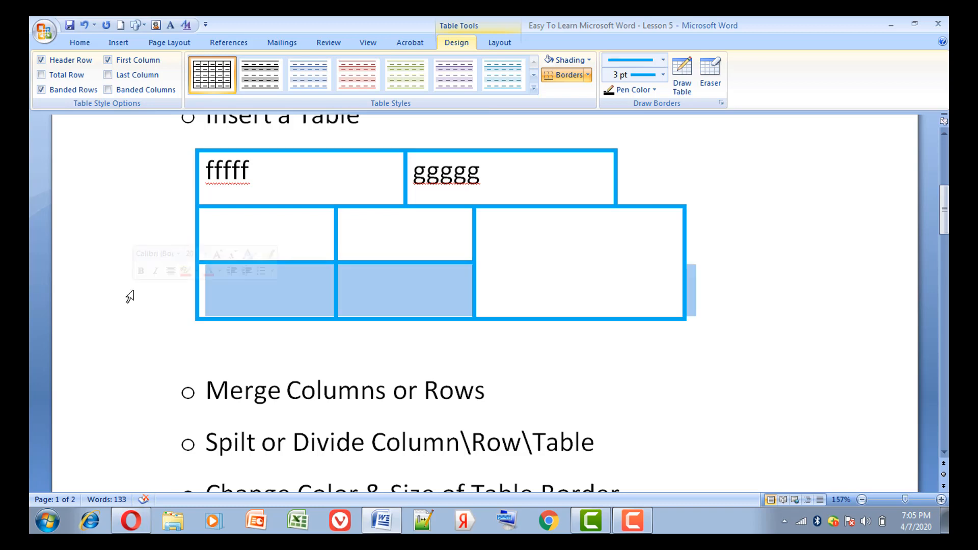
right_click(225, 299)
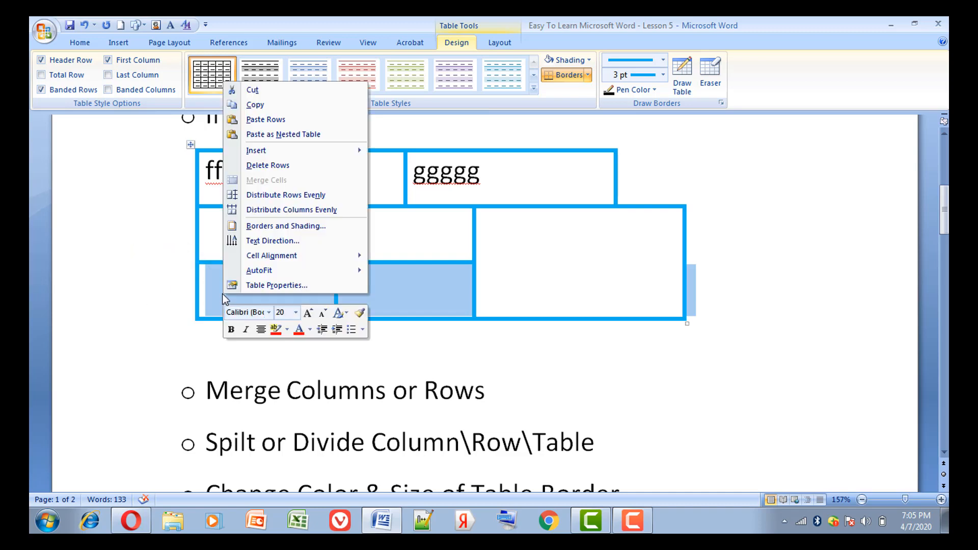
left_click(301, 166)
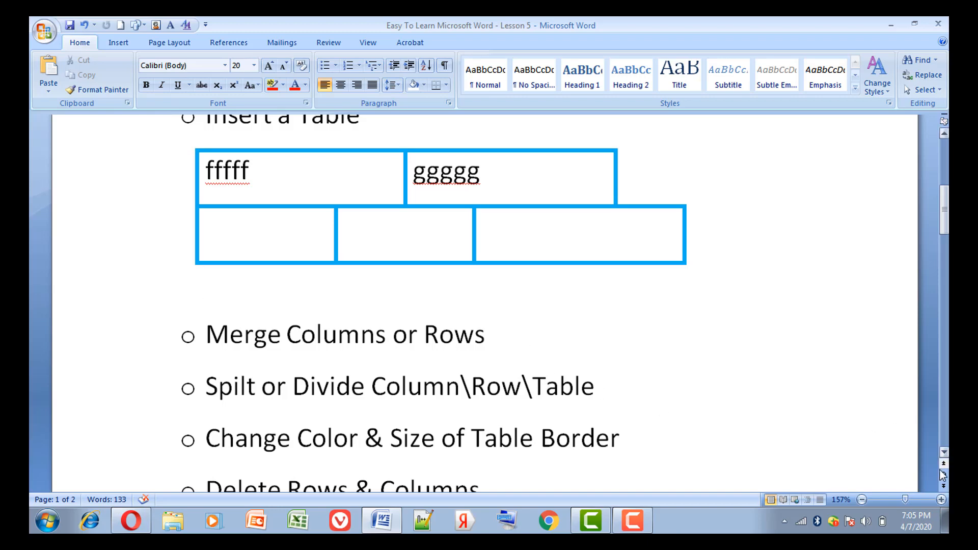
Cut the whole table out of the document and remove the empty line below "Insert a Table".
left_click(943, 452)
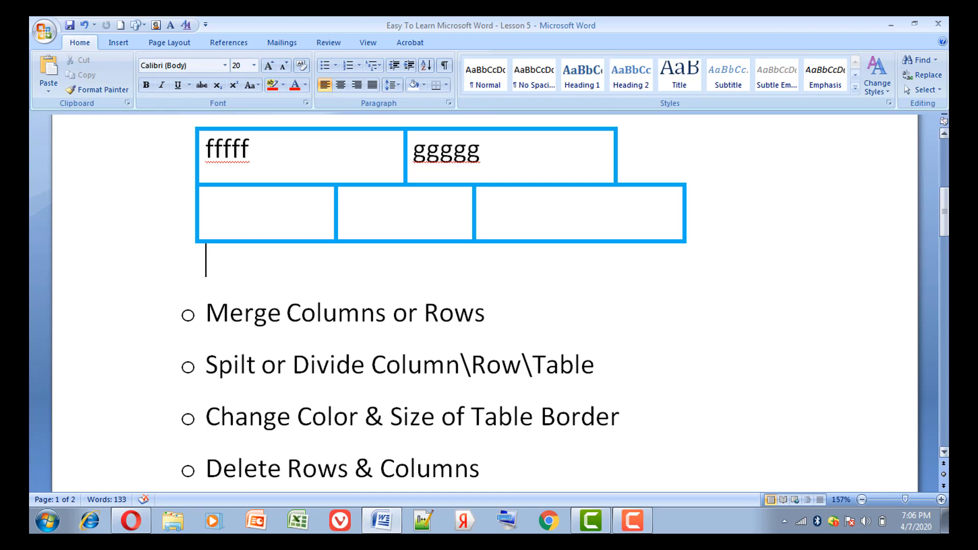
left_click(943, 452)
left_click(942, 133)
left_click(941, 133)
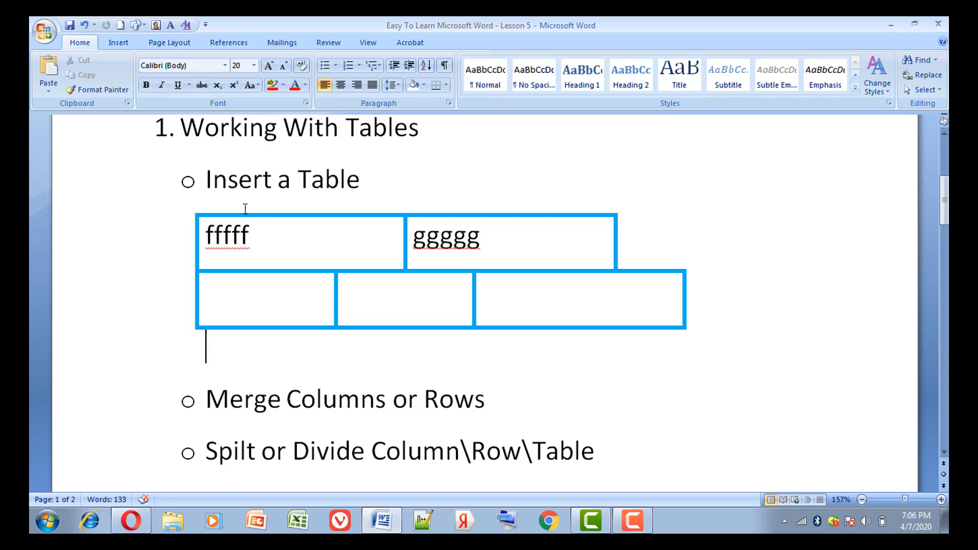
left_click(191, 210)
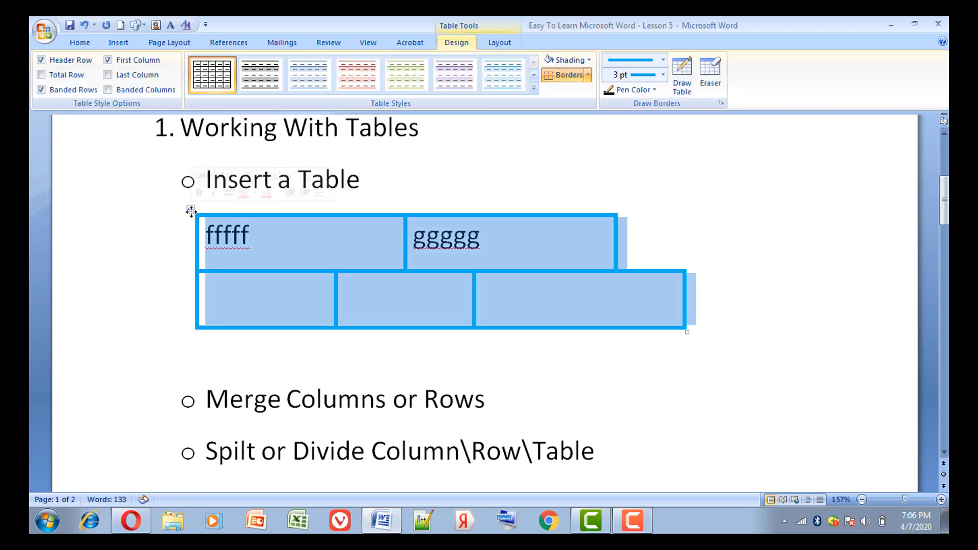
right_click(192, 212)
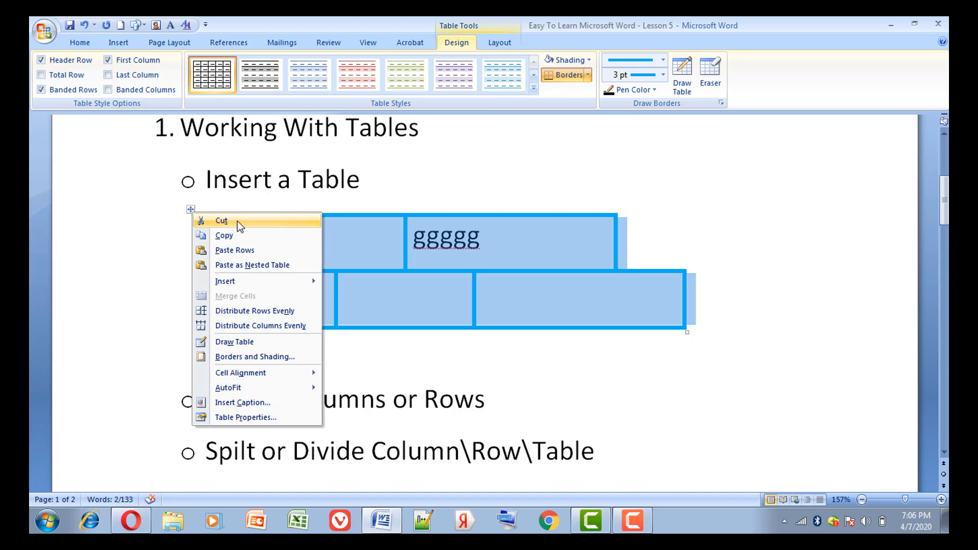
left_click(238, 221)
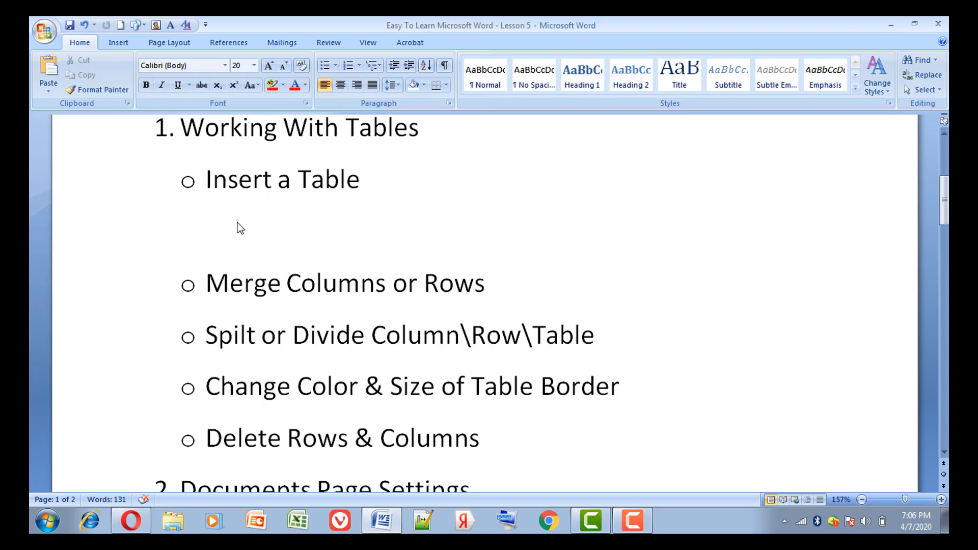
key("Delete")
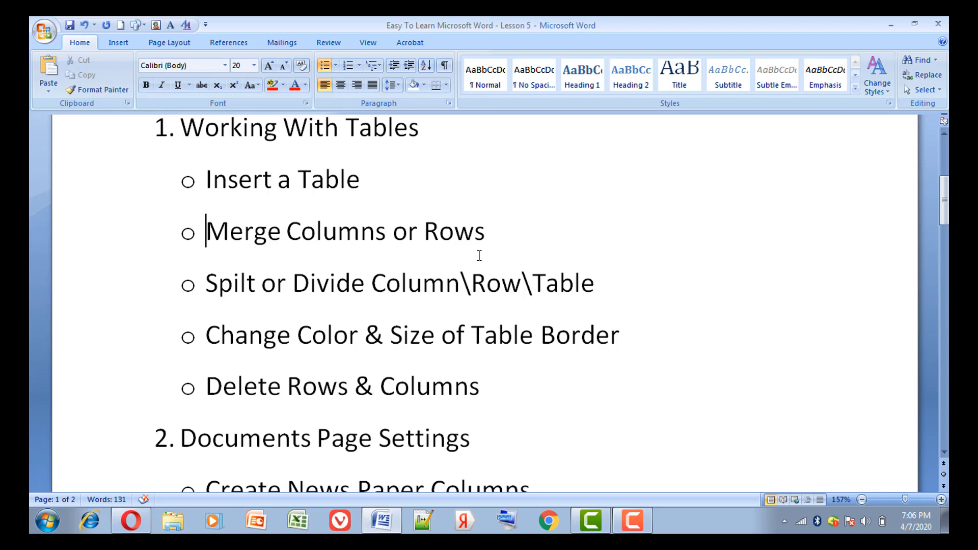
Place the text cursor at the start of the "Create News Paper Columns" item.
key("Down")
key("Down")
key("Down")
key("Down")
key("Down")
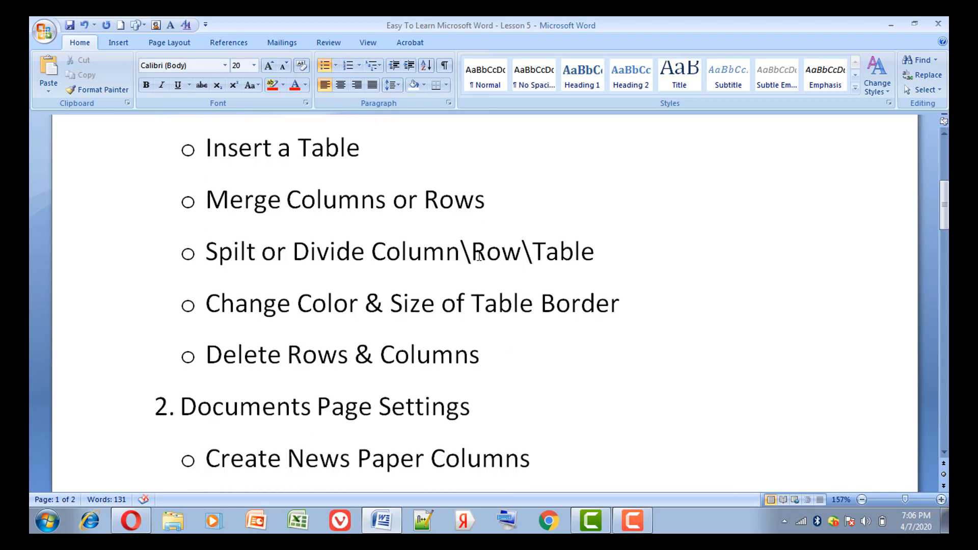
key("Down")
key("Up")
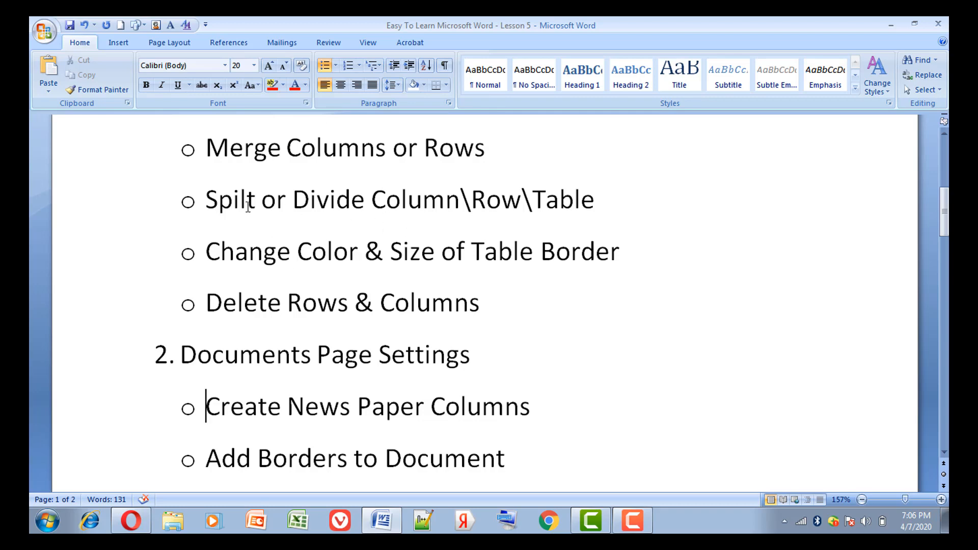
Try laying out the document in two and three text columns, and undo both column changes.
left_click(174, 43)
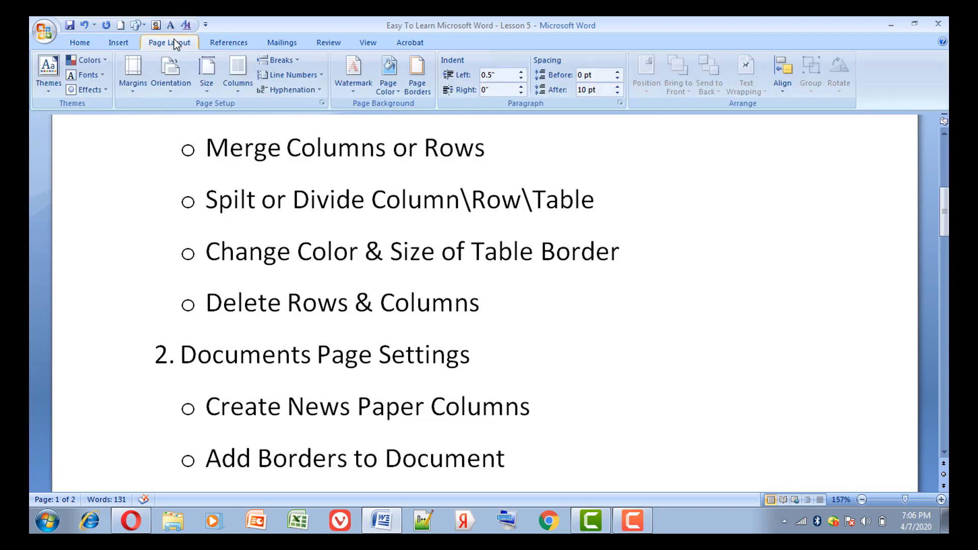
left_click(236, 80)
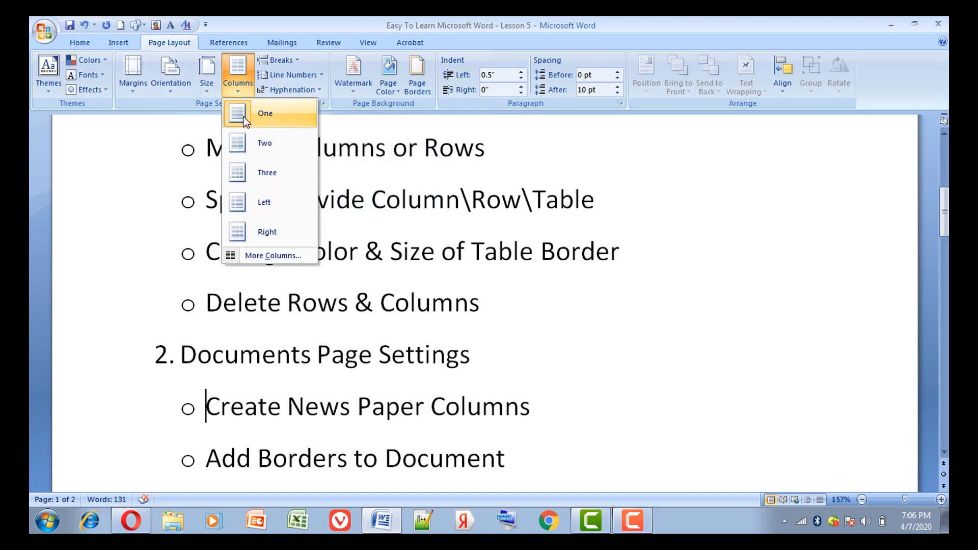
left_click(264, 143)
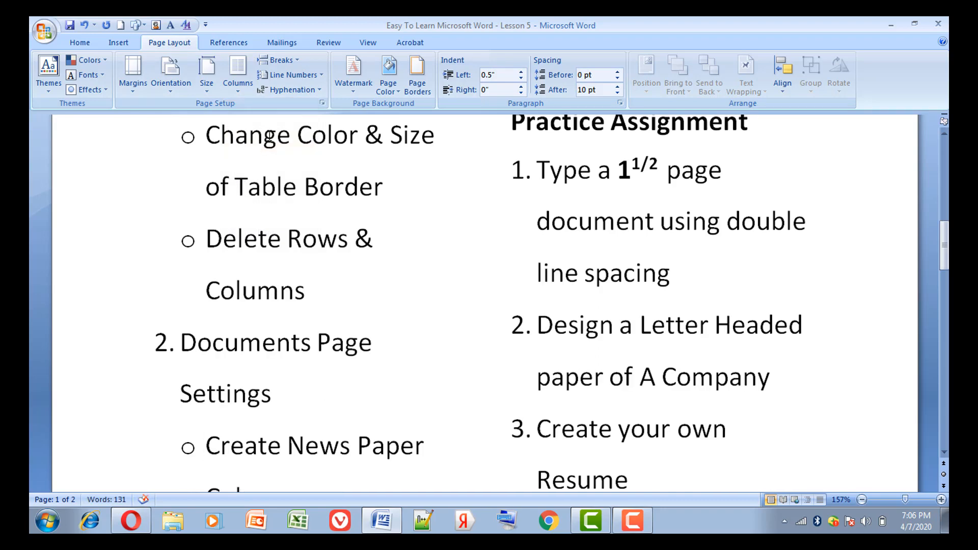
left_click(238, 86)
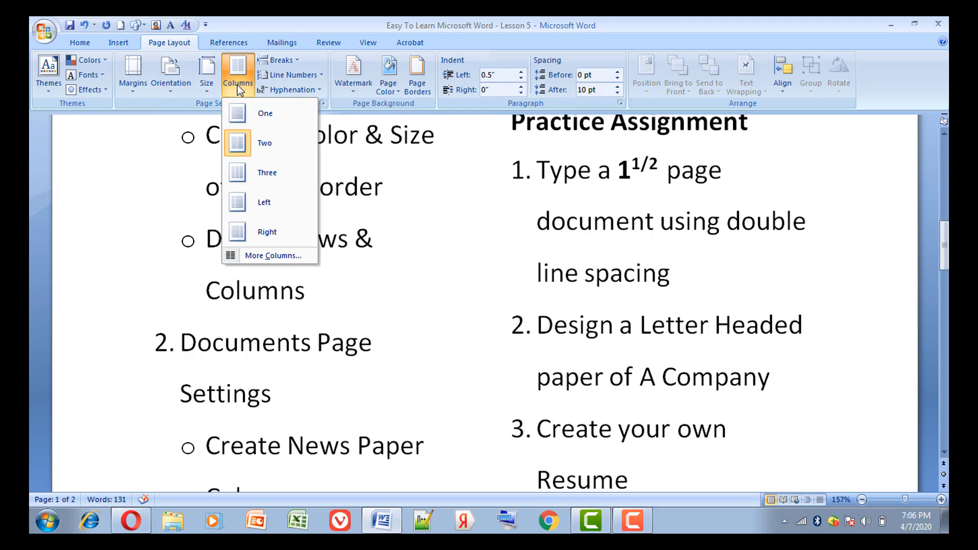
left_click(261, 171)
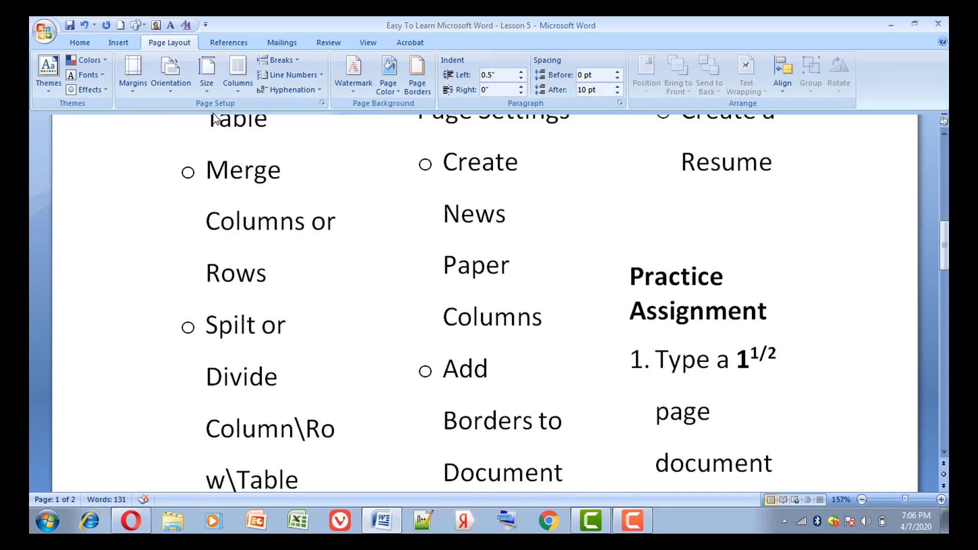
left_click(84, 25)
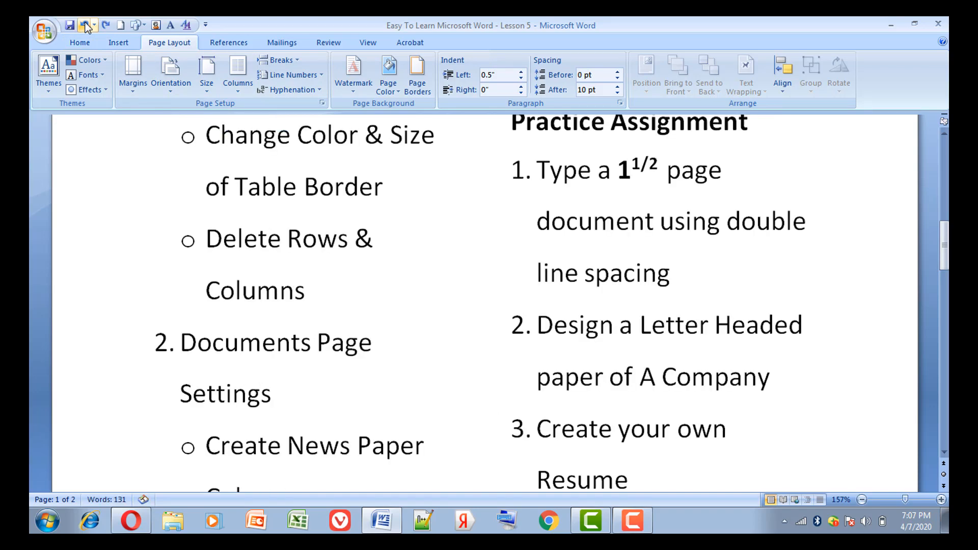
left_click(85, 25)
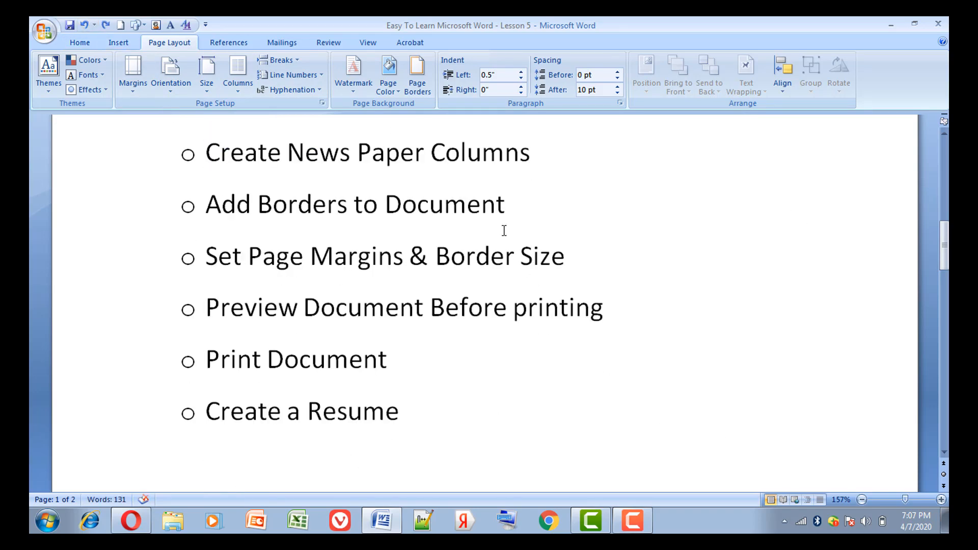
Place the text cursor before "Add Borders to Document" and choose the Box setting for the page border.
left_click(517, 216)
left_click(174, 214)
left_click(421, 83)
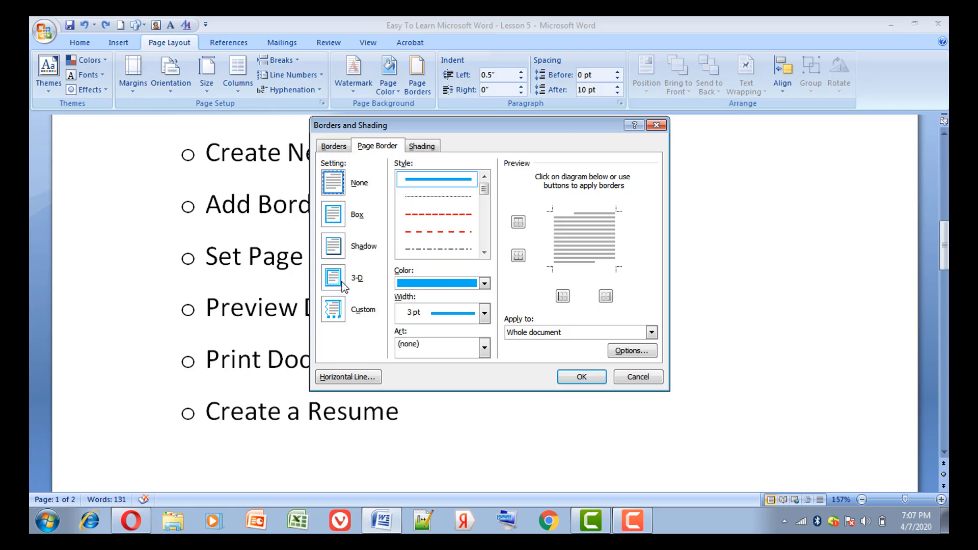
left_click(337, 219)
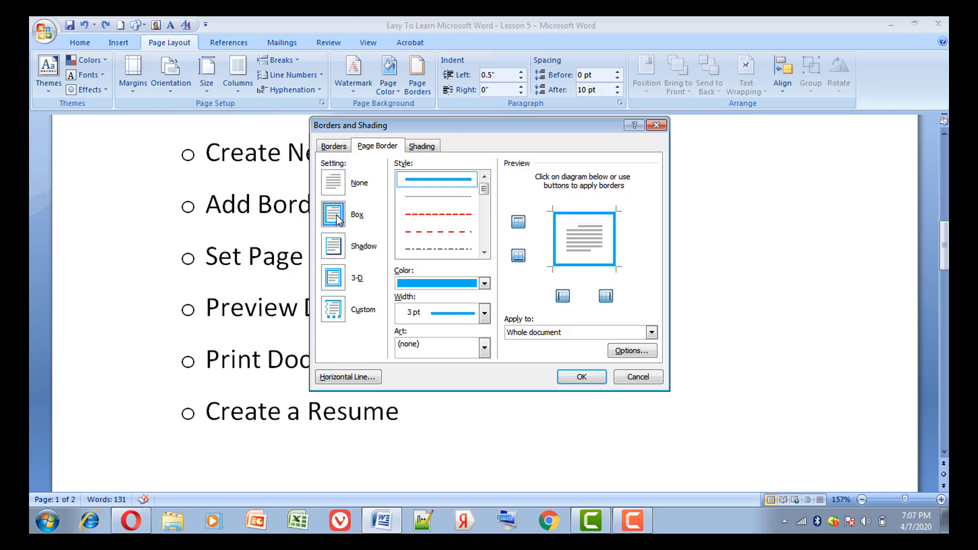
left_click(356, 186)
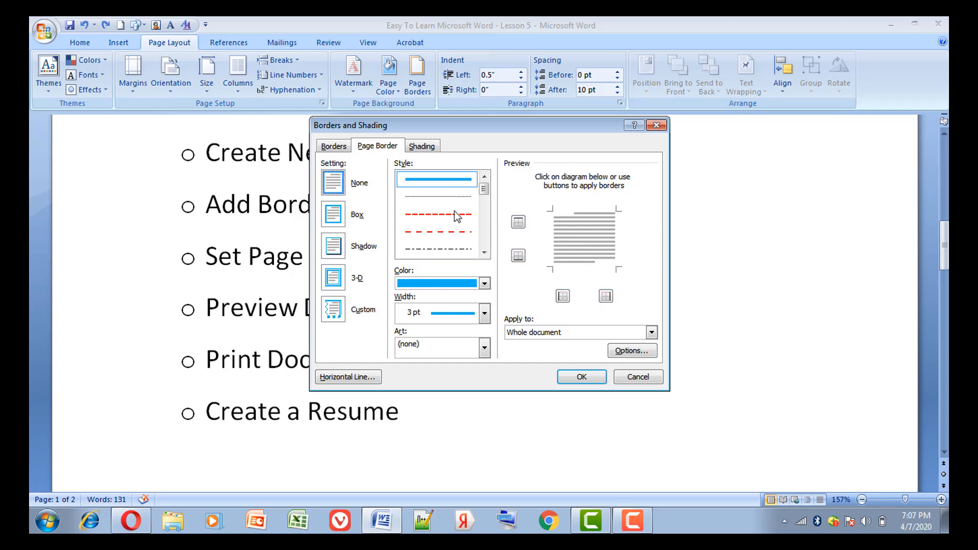
left_click(341, 224)
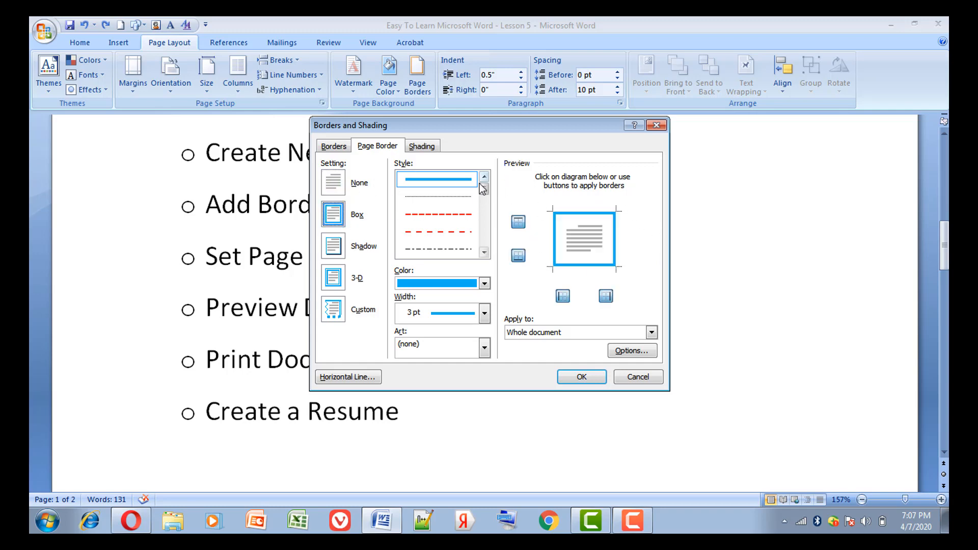
Try a dotted line in the Automatic color at 2 ¼ pt width for the page border.
left_click(457, 200)
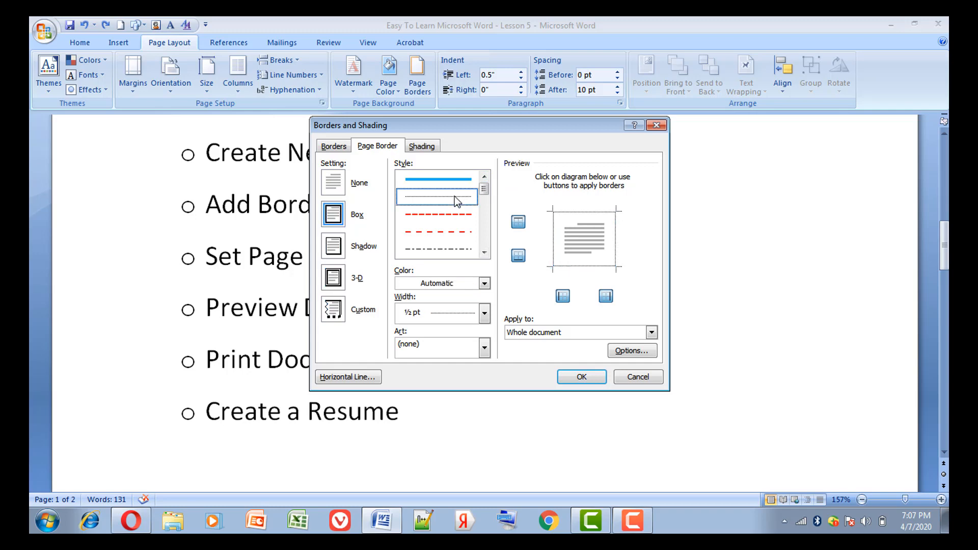
left_click(484, 283)
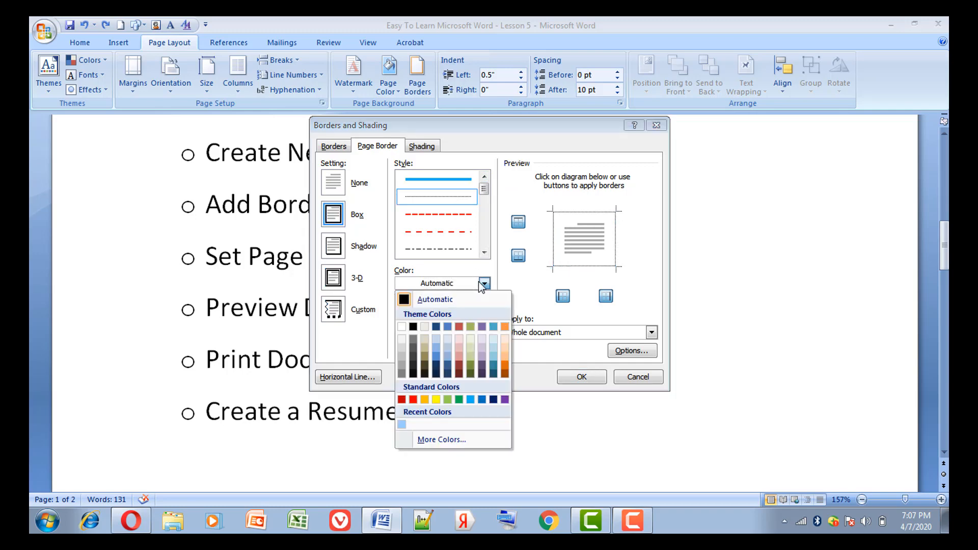
left_click(408, 303)
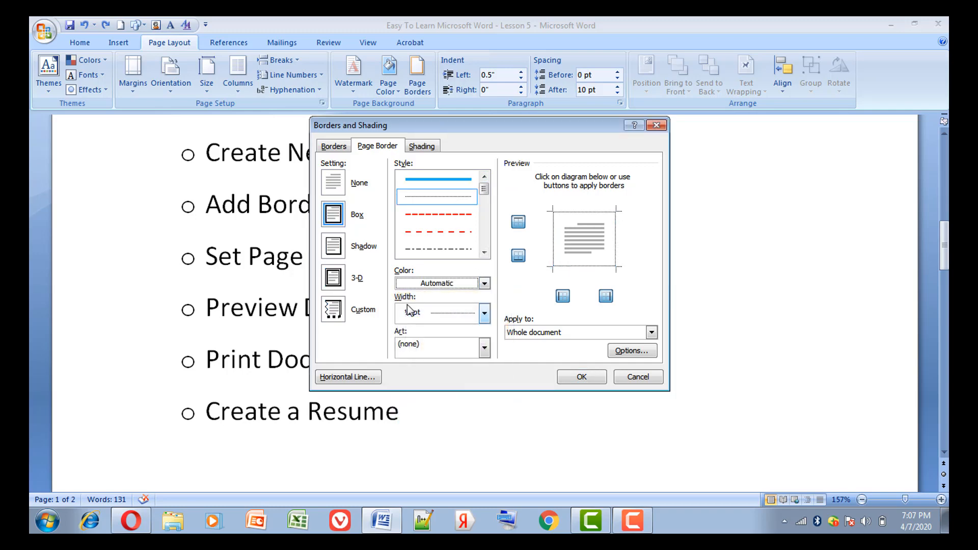
left_click(451, 317)
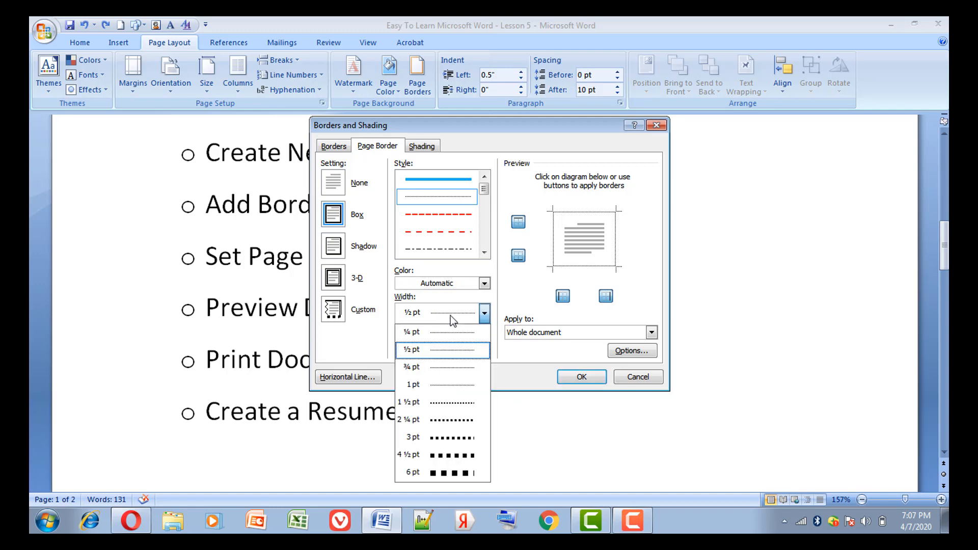
left_click(465, 420)
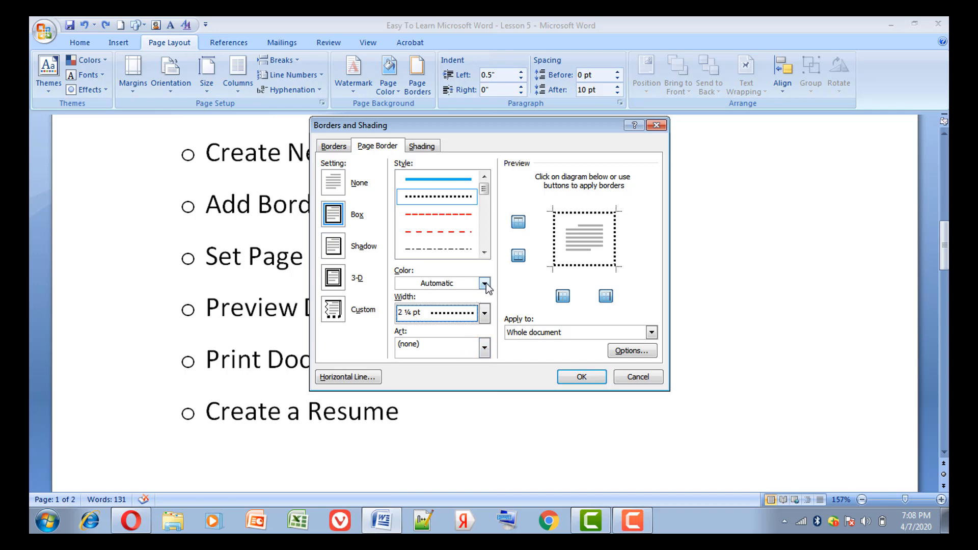
Apply a solid blue page border, 1 ½ pt wide, to the whole document.
left_click(461, 180)
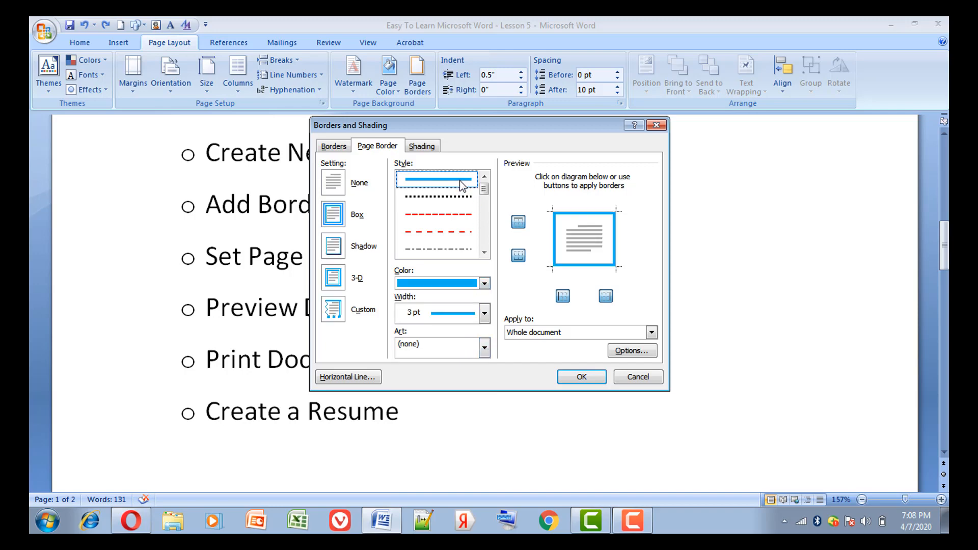
left_click(483, 314)
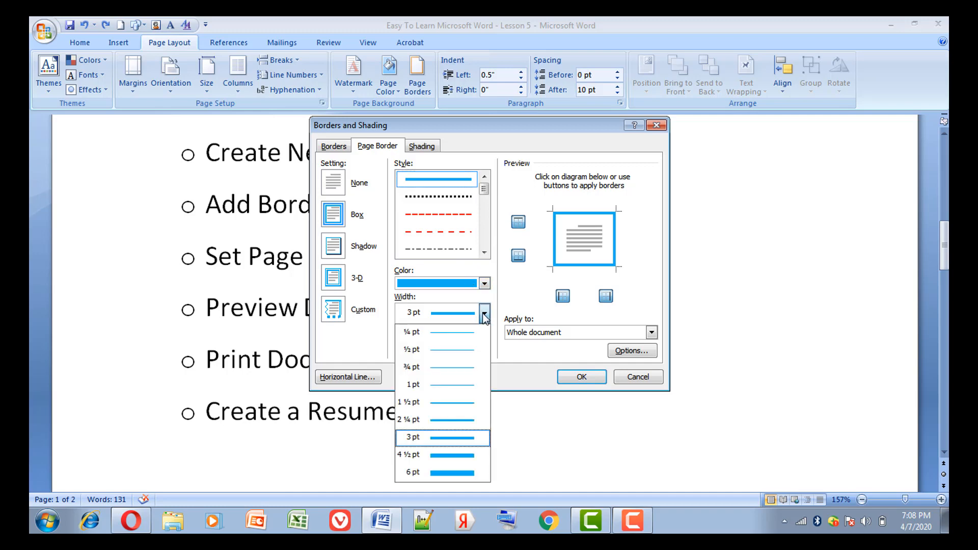
left_click(470, 402)
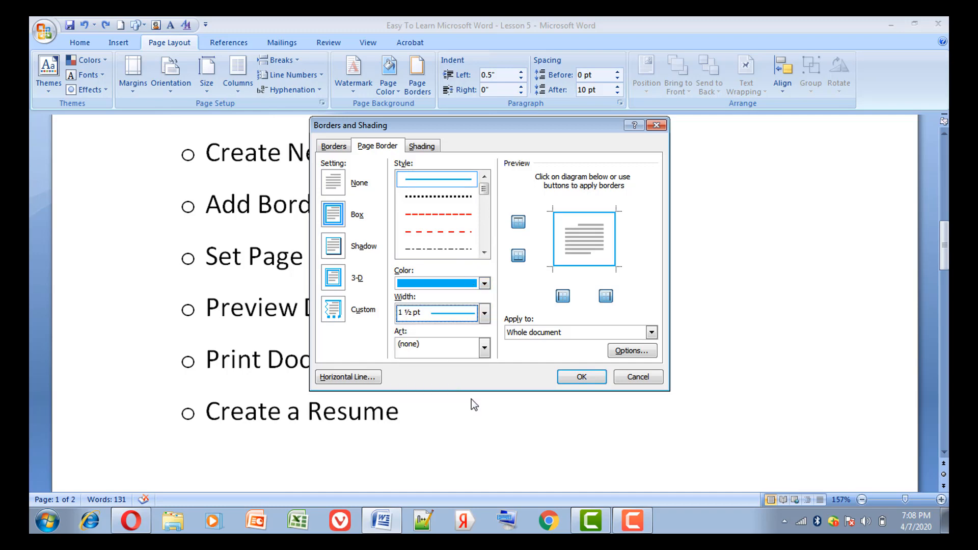
left_click(574, 379)
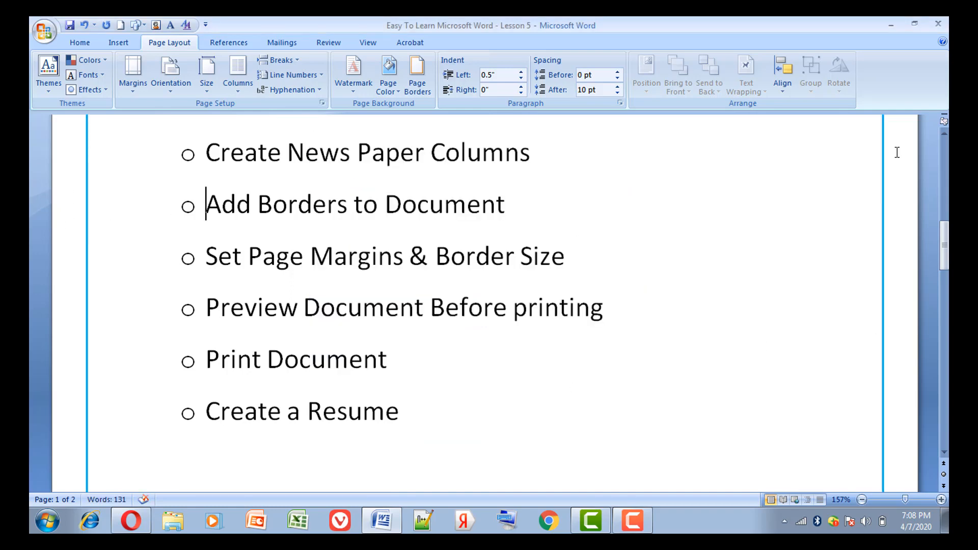
Try a solid red 3 pt page border, and apply the widely spaced red dashed line at 1 ½ pt instead.
left_click(940, 135)
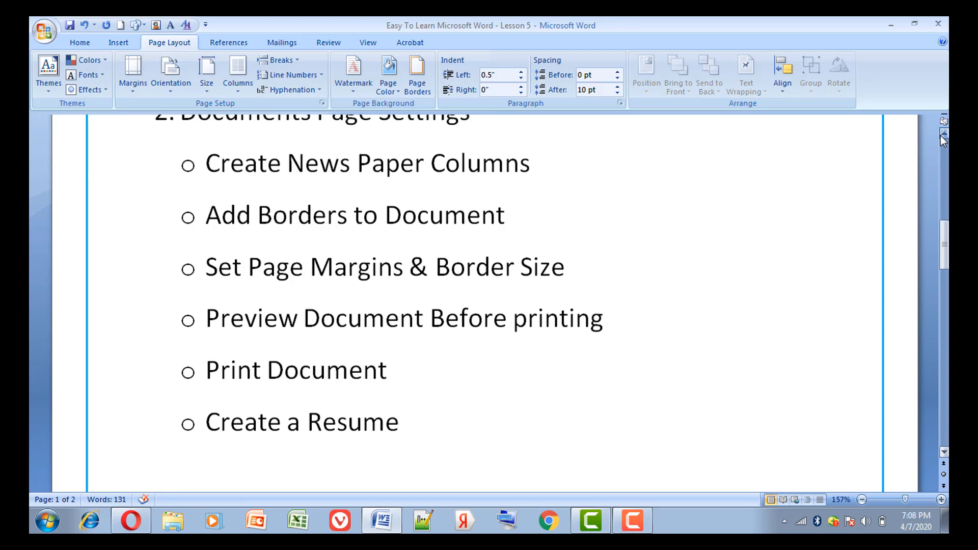
left_click_drag(940, 135, 940, 135)
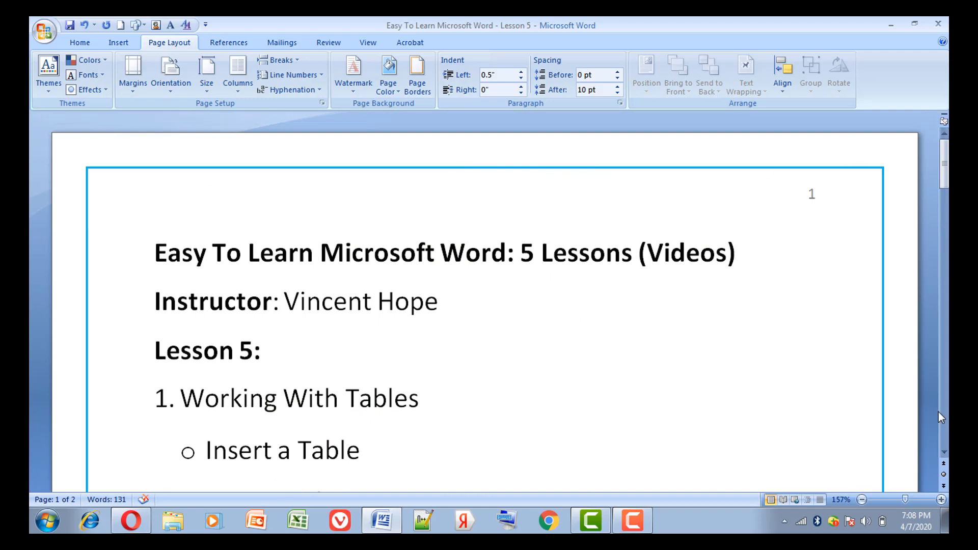
left_click(420, 76)
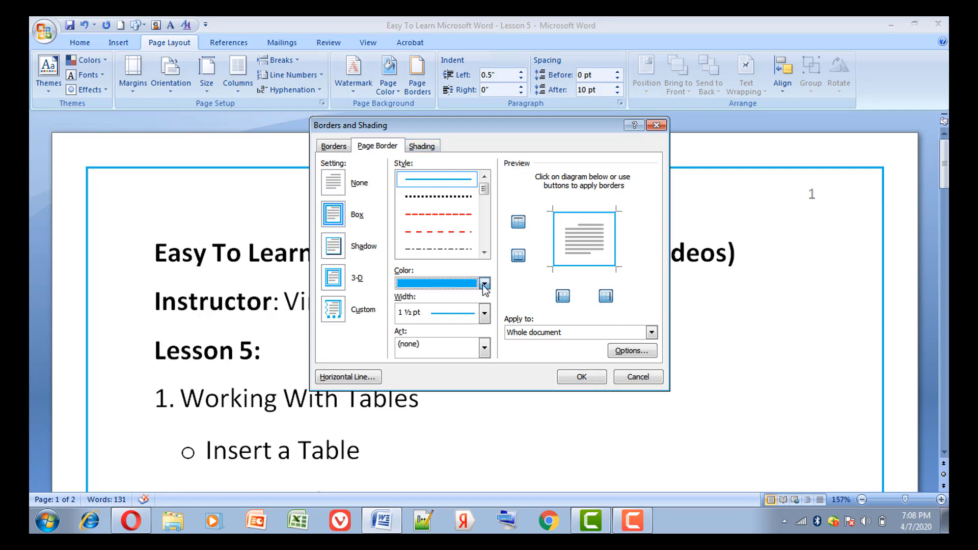
left_click(484, 283)
left_click(414, 400)
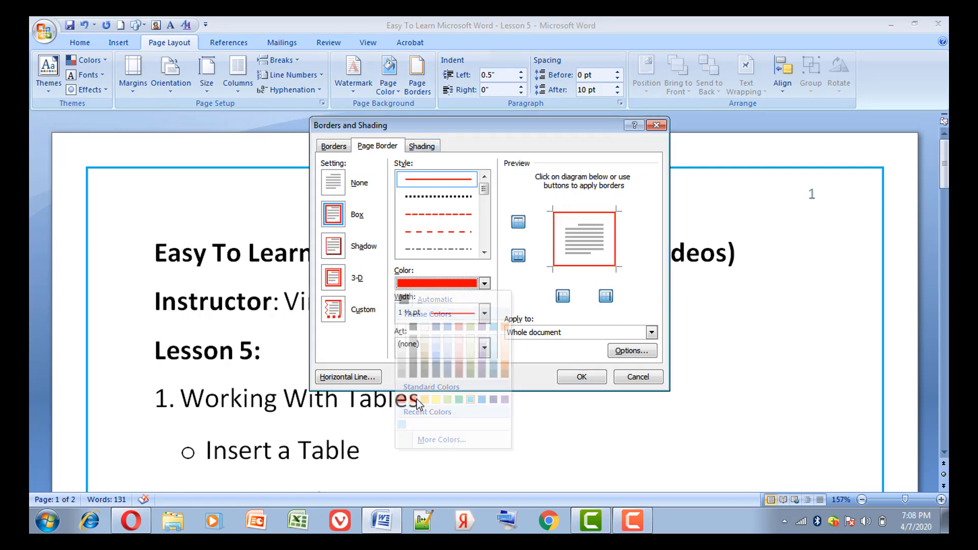
left_click(461, 321)
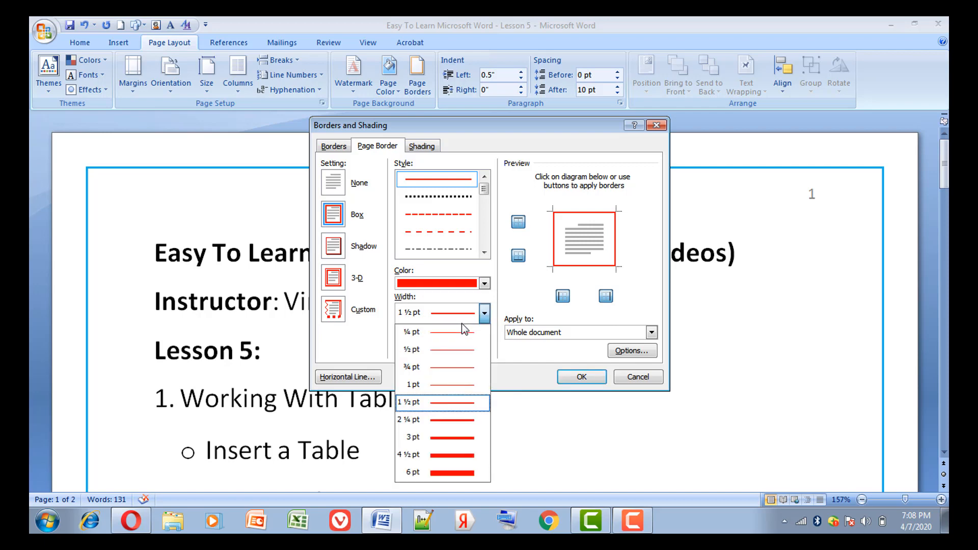
left_click(457, 441)
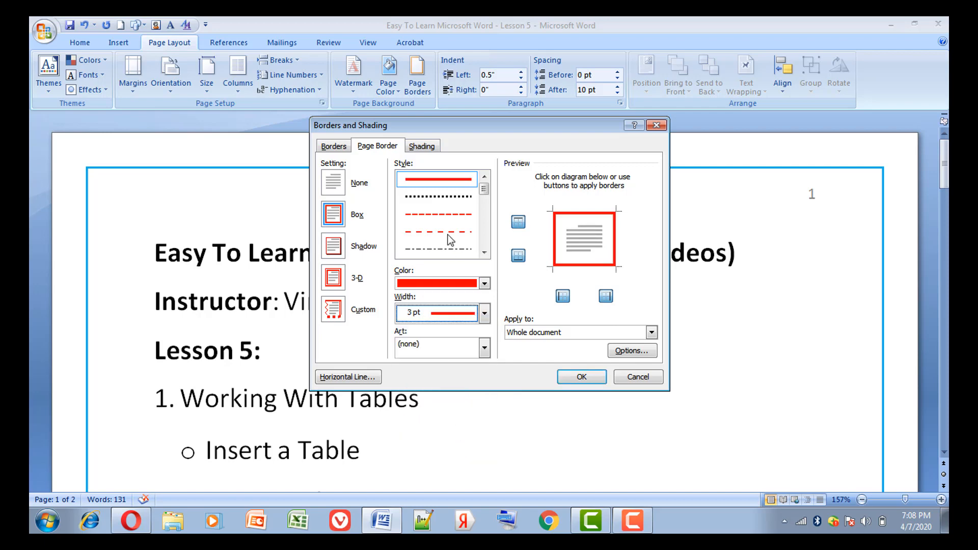
left_click(446, 232)
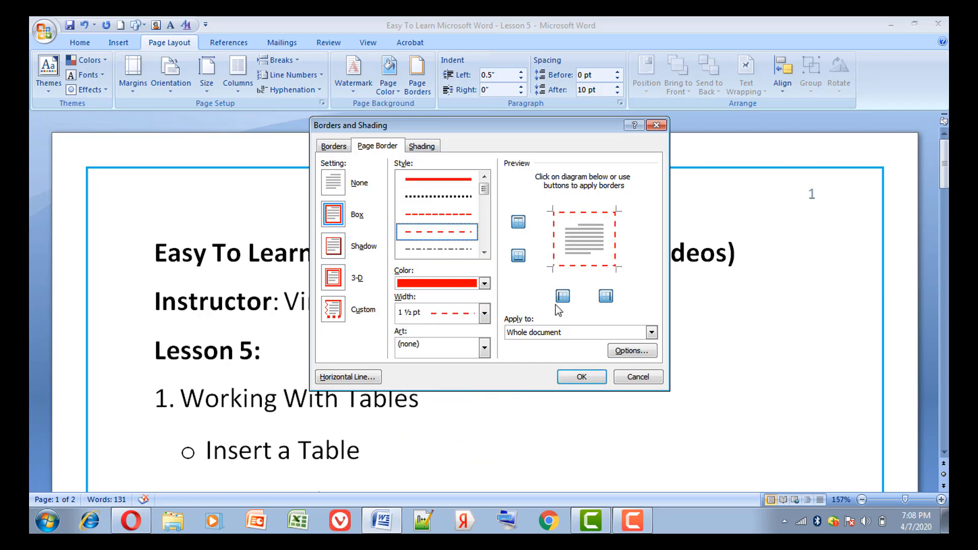
left_click(582, 377)
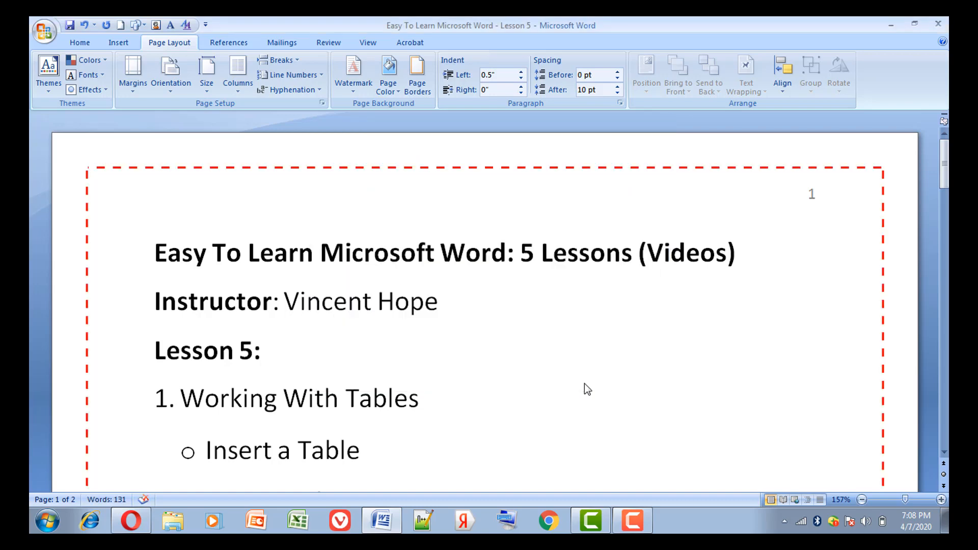
Examine the dashed border down the page and place the text cursor in the "Create News Paper Columns" item.
key("Down")
key("Down")
key("Down")
key("Down")
key("Down")
key("Down")
key("Down")
key("Down")
key("Down")
key("Down")
key("Down")
key("Down")
key("Down")
key("Down")
key("Up")
key("Up")
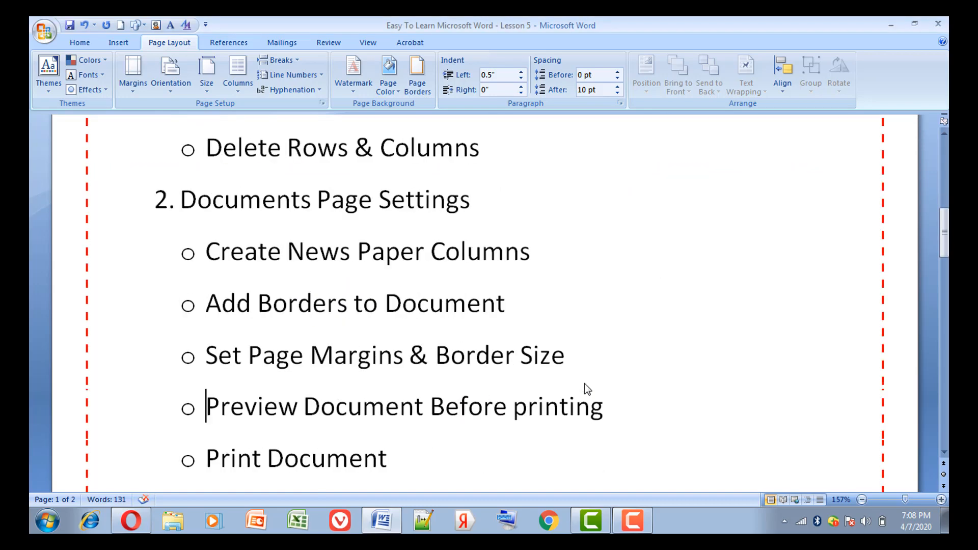
key("Up")
key("Down")
left_click_drag(212, 198, 227, 179)
left_click(298, 234)
Try custom page margins with a 1.5" top margin and wider bottom, left and right margins, and undo the change.
left_click(133, 77)
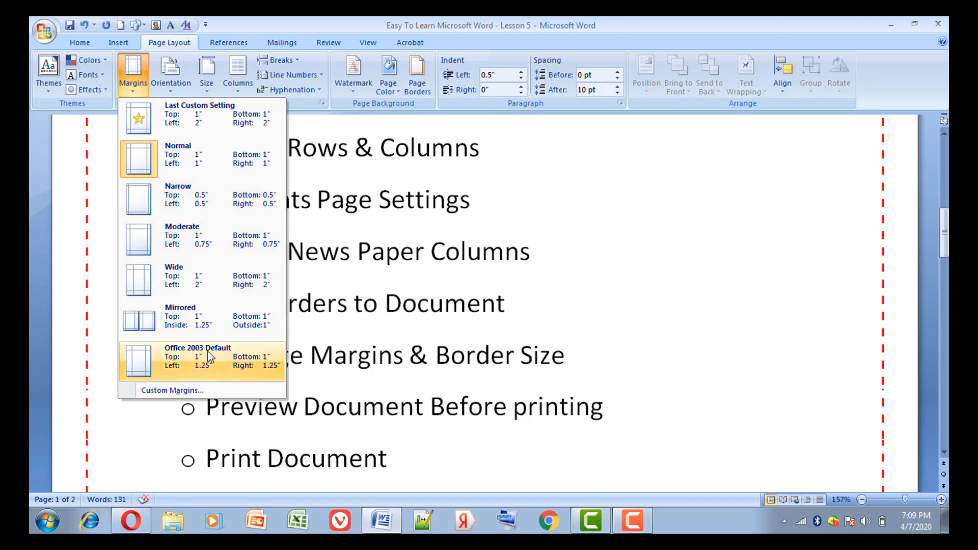
left_click(194, 389)
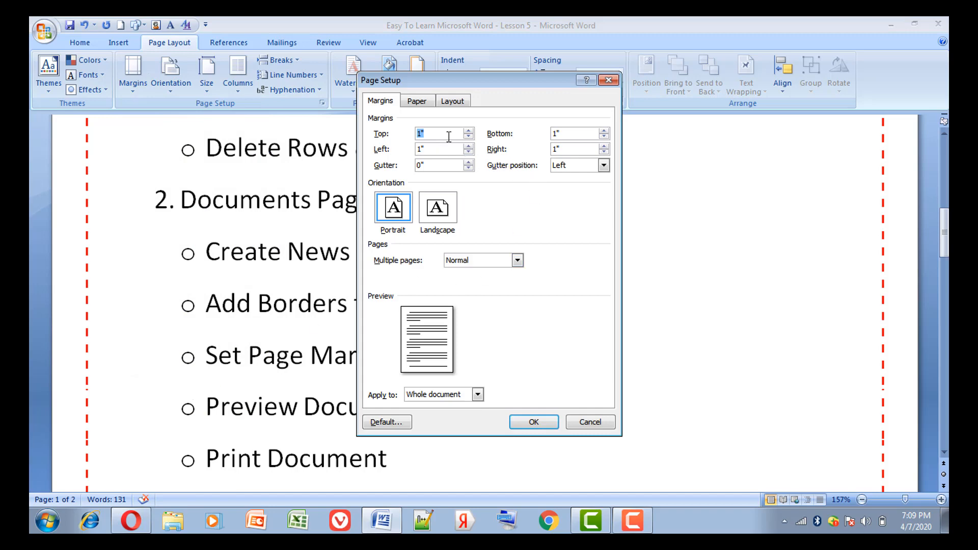
left_click(468, 131)
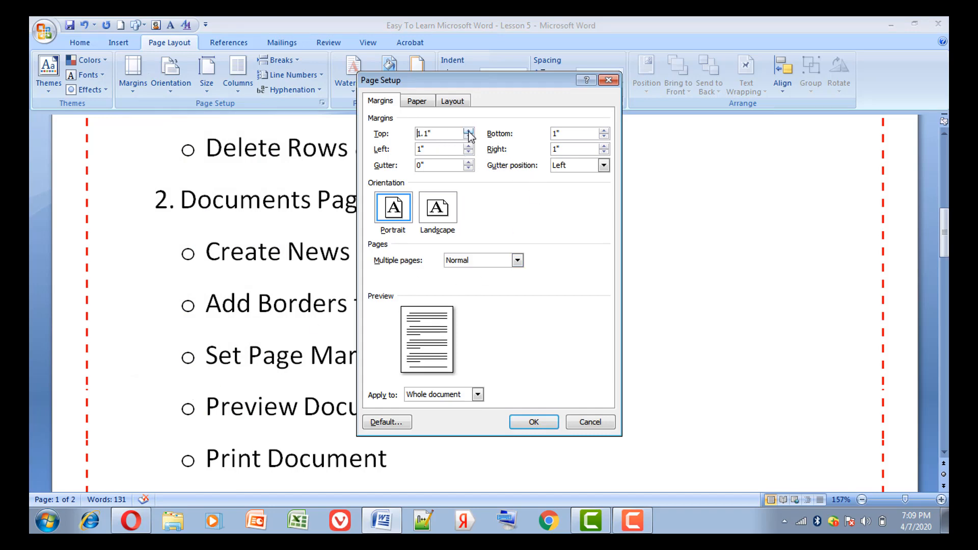
left_click(468, 131)
left_click(467, 131)
left_click(468, 131)
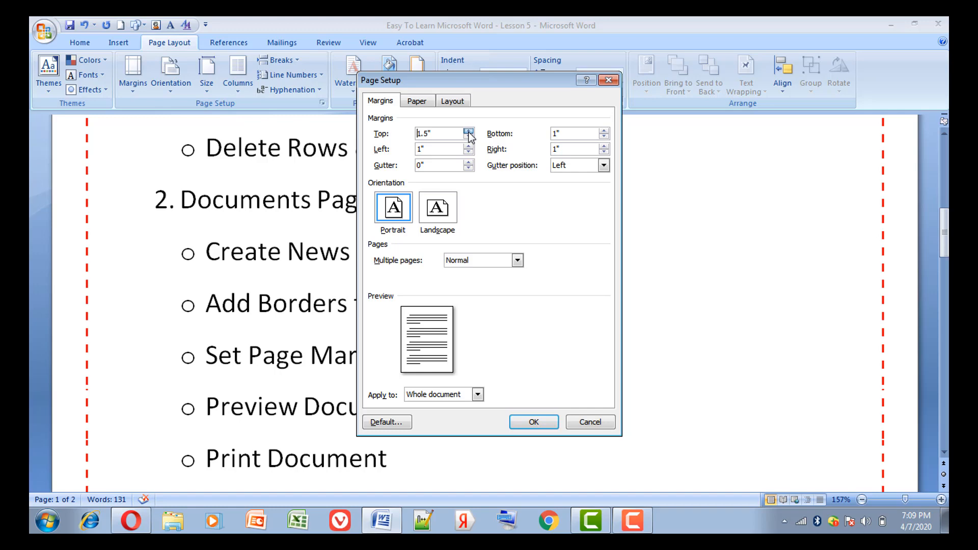
left_click(603, 131)
left_click(603, 131)
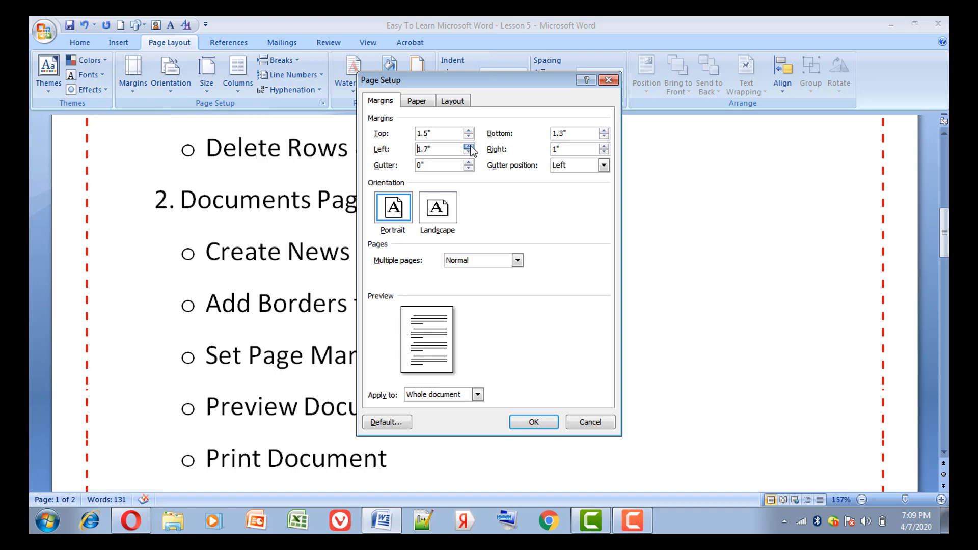
left_click(604, 146)
left_click(536, 421)
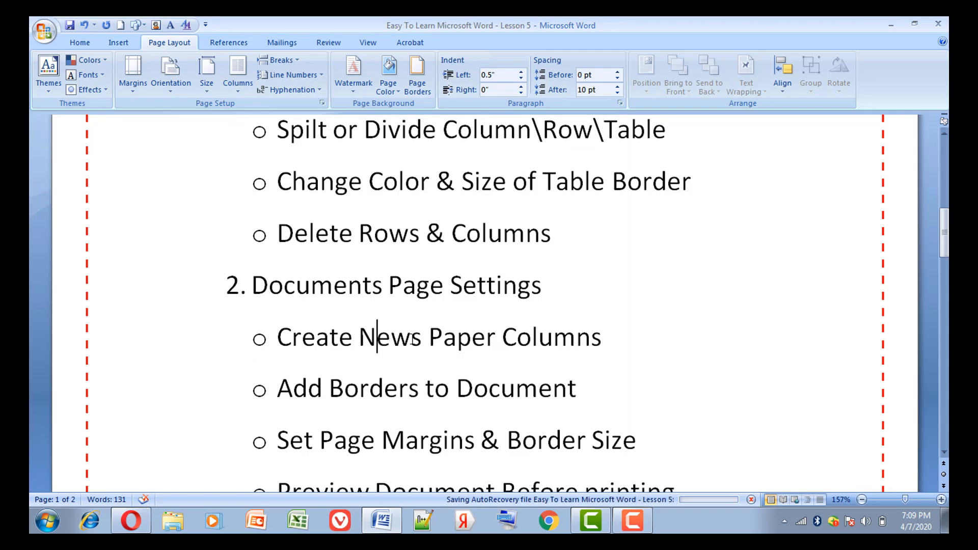
left_click(86, 25)
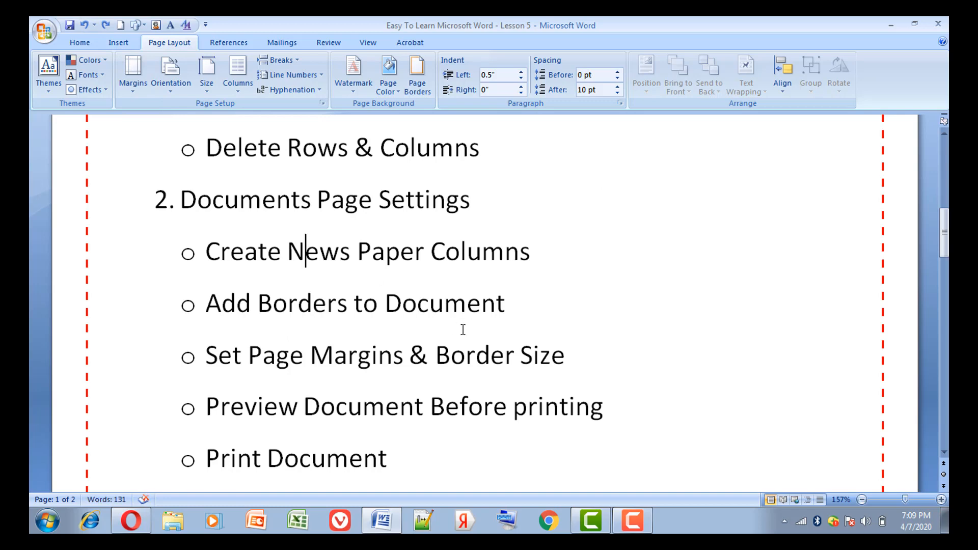
Place the text cursor in "Preview Document Before printing", view the document in Print Preview and close the preview.
left_click(513, 355)
left_click(366, 415)
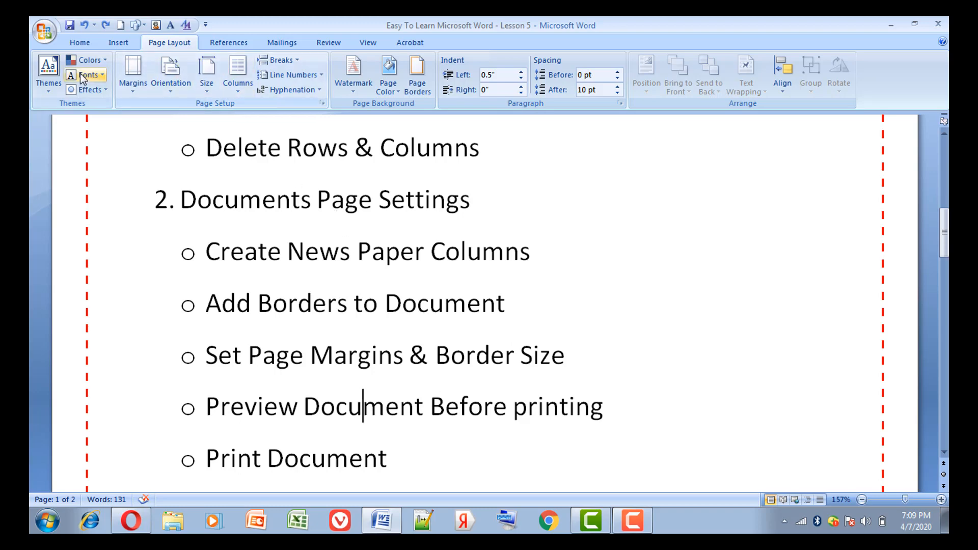
left_click(44, 32)
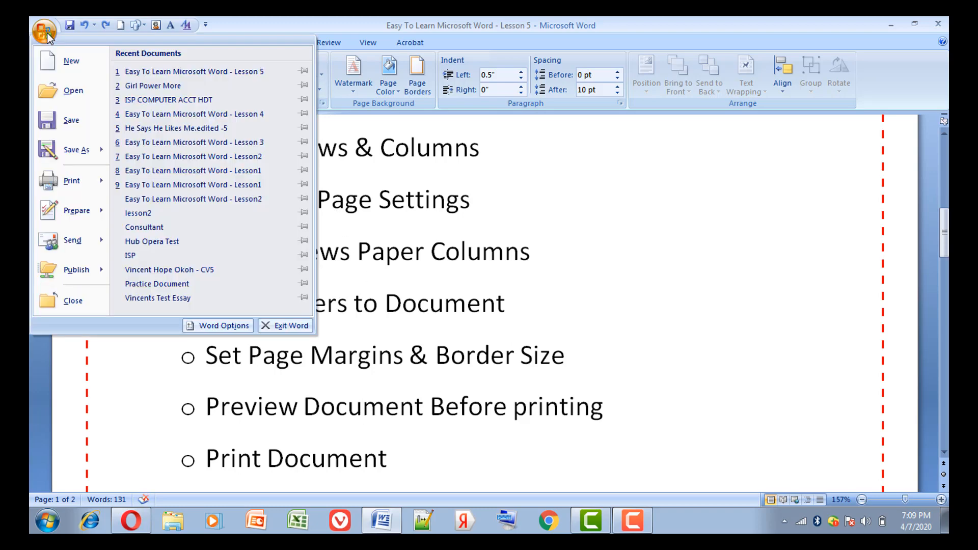
mouse_move(96, 187)
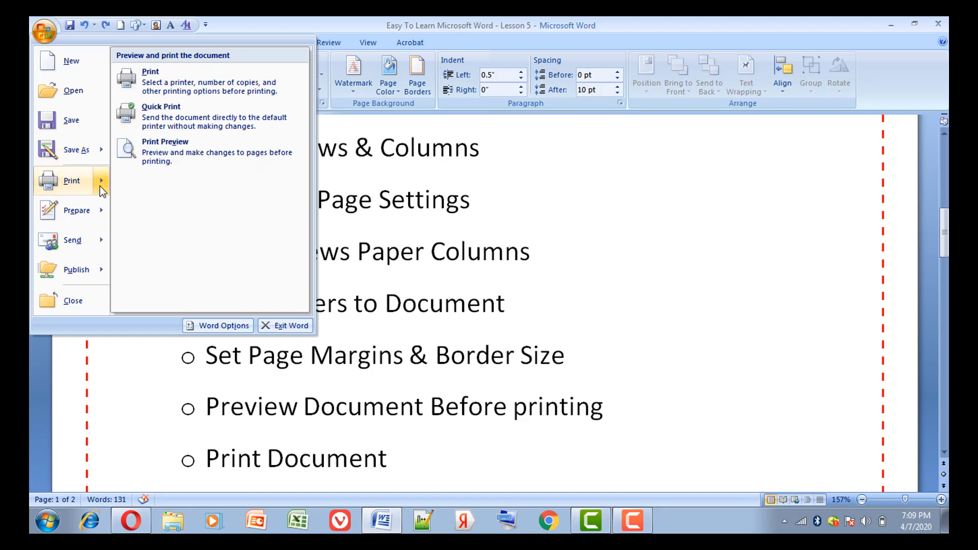
left_click(155, 156)
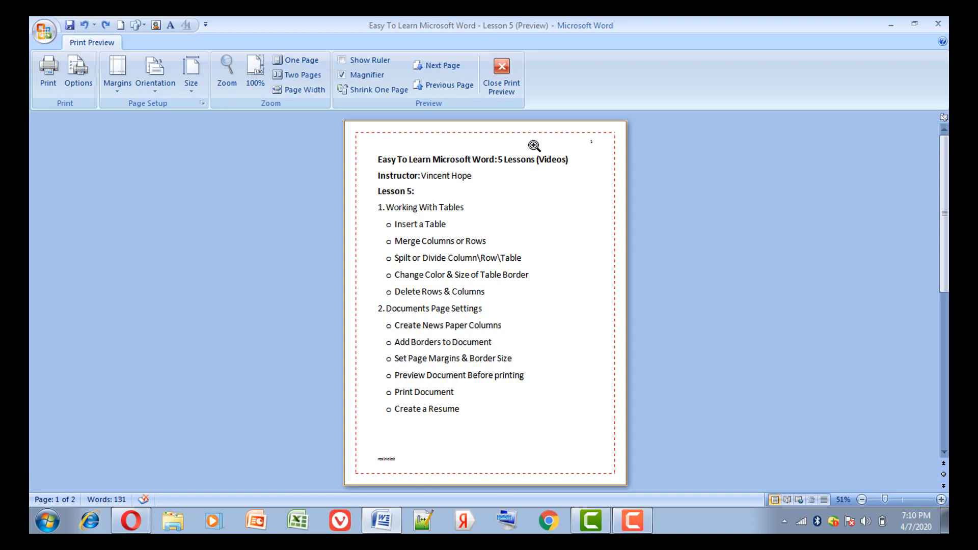
left_click(500, 70)
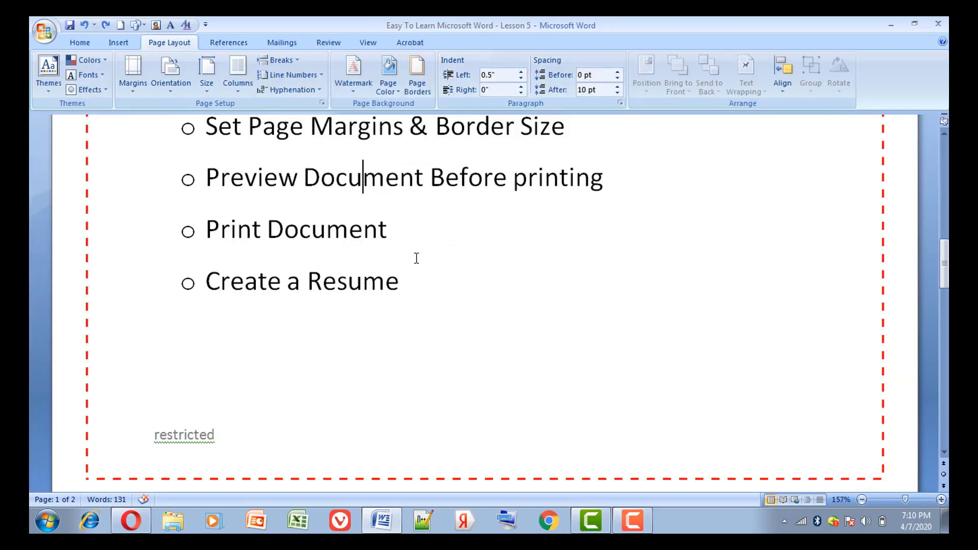
Place the text cursor at the "Print Document" item, open the print settings and select the HP LaserJet Professional P1102 printer.
left_click(407, 232)
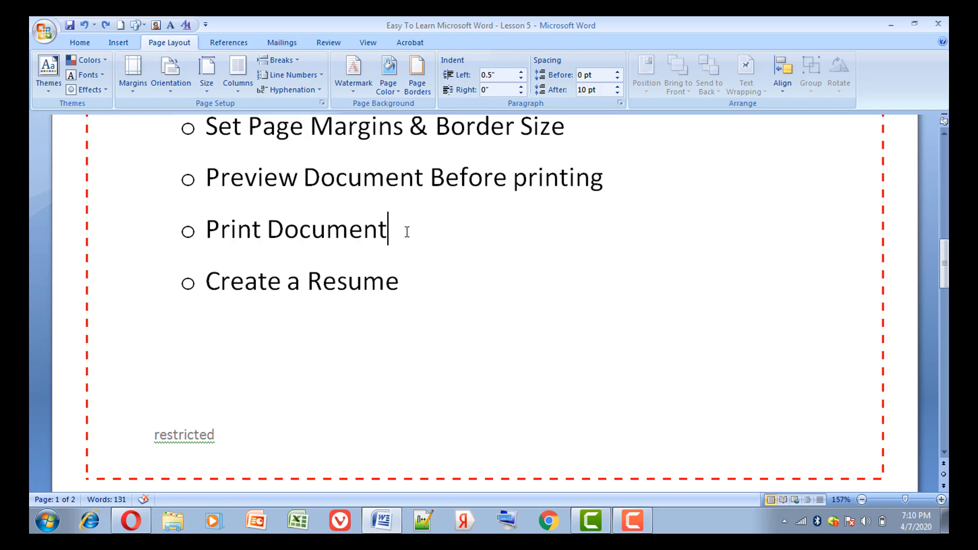
left_click(44, 31)
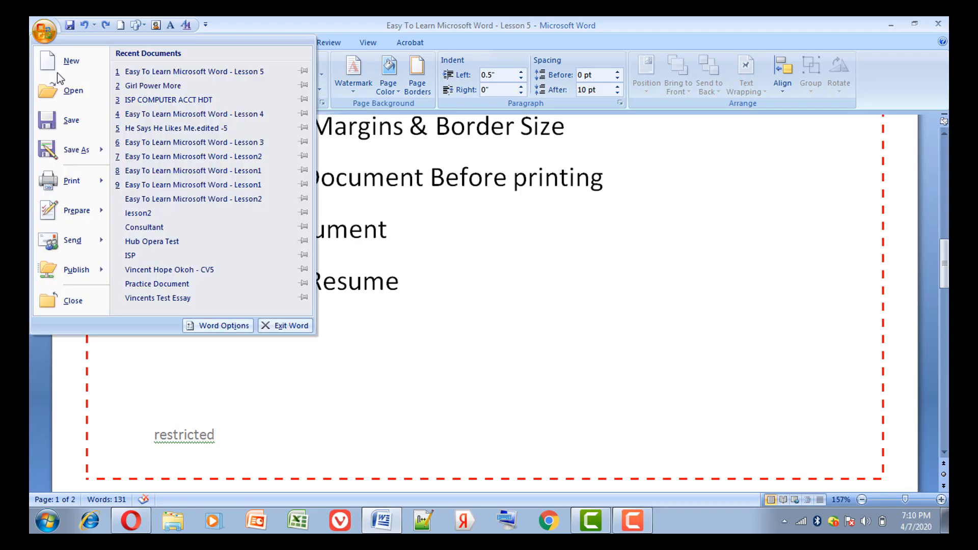
mouse_move(99, 183)
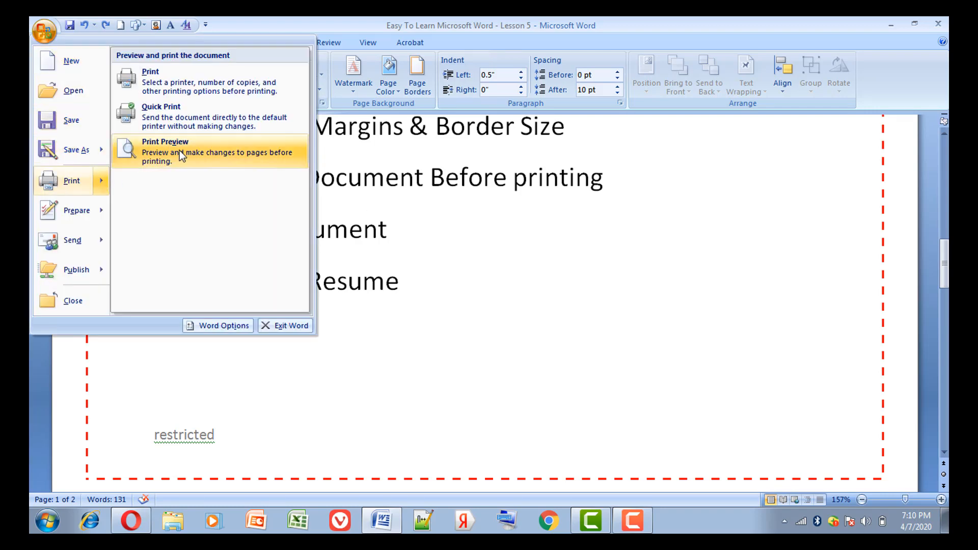
left_click(194, 77)
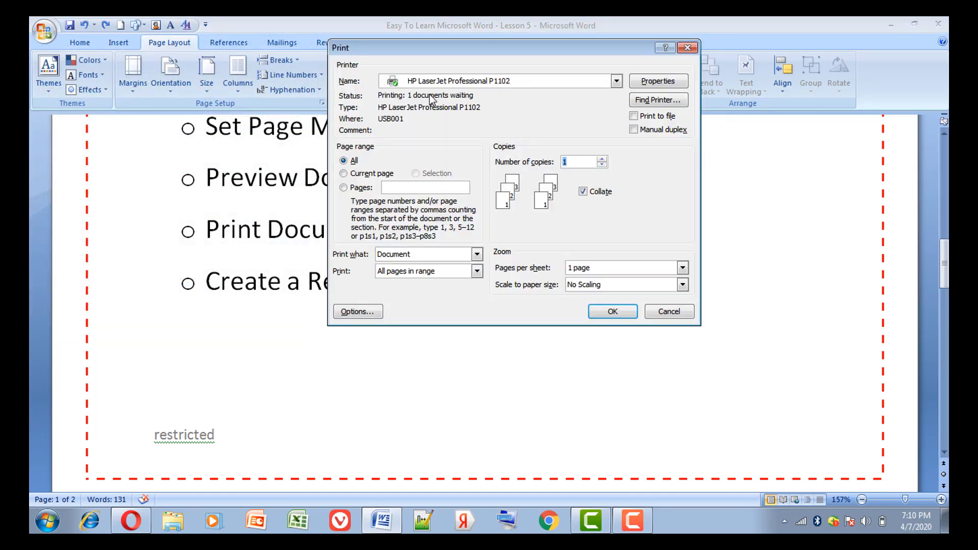
left_click(500, 84)
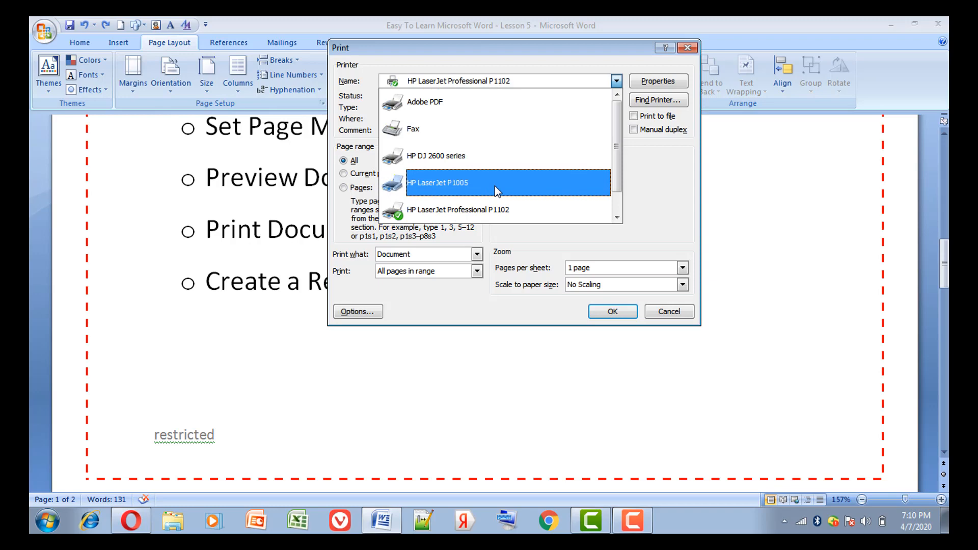
left_click(509, 209)
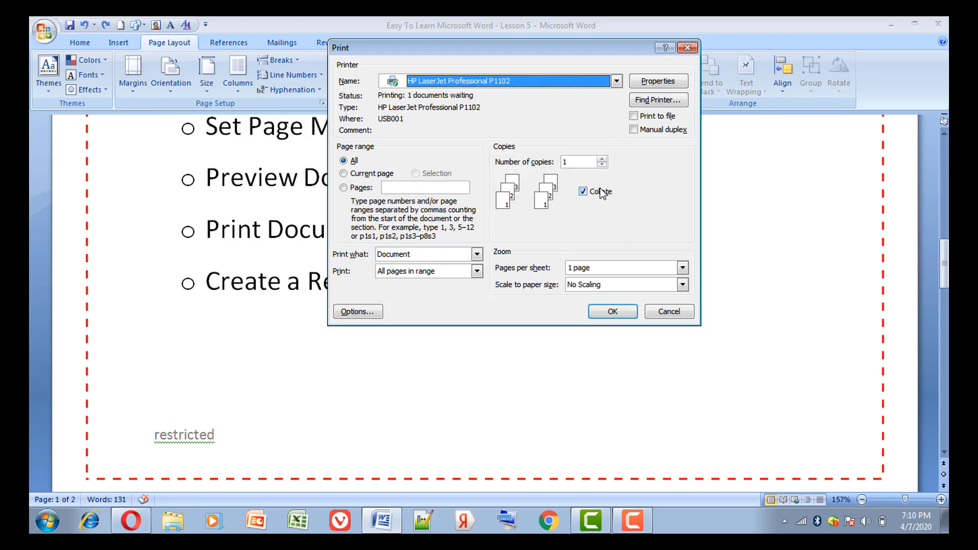
Try a higher number of copies and set it back to 1.
left_click(602, 159)
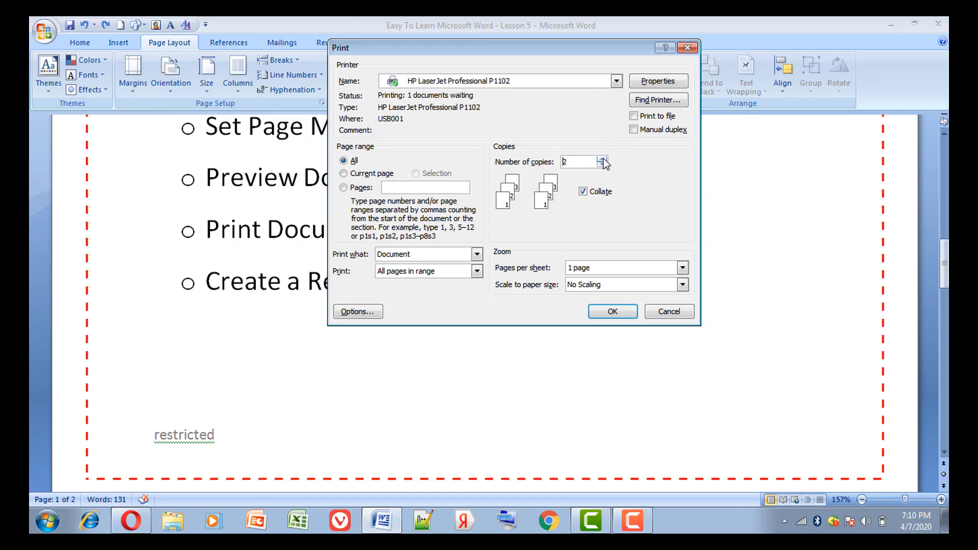
left_click(602, 159)
left_click(602, 165)
left_click(602, 165)
Try the current-page and all-pages ranges, set the pages to print to 6, and start printing.
left_click(378, 177)
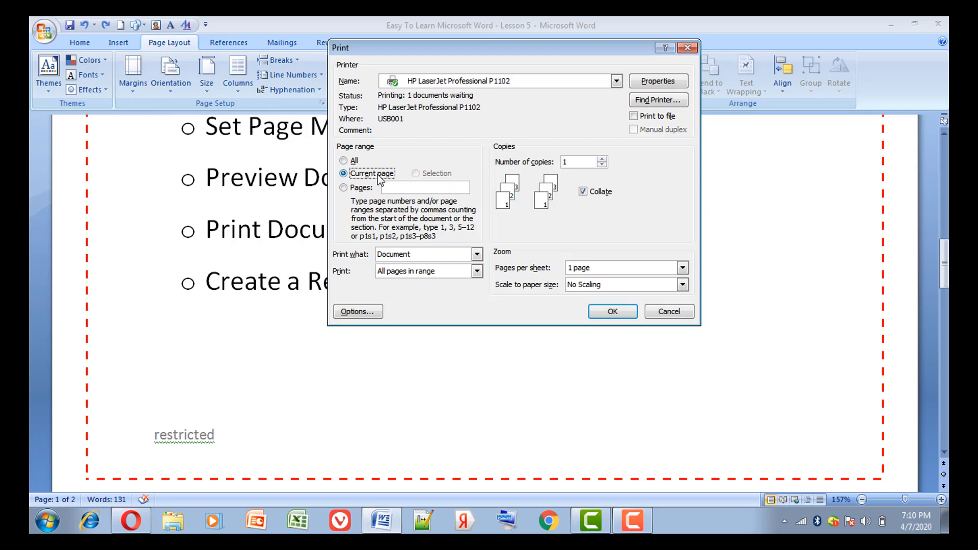
left_click(344, 161)
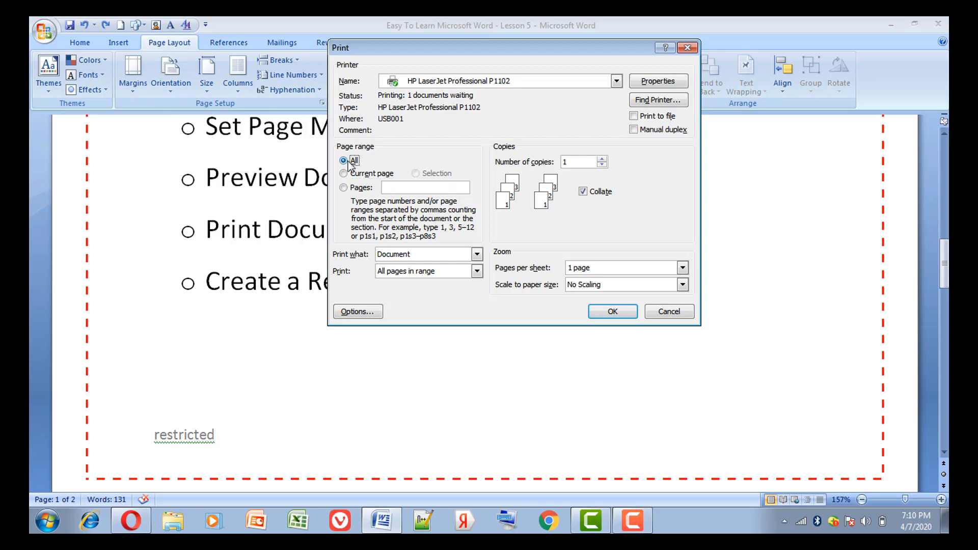
left_click(356, 190)
left_click(604, 315)
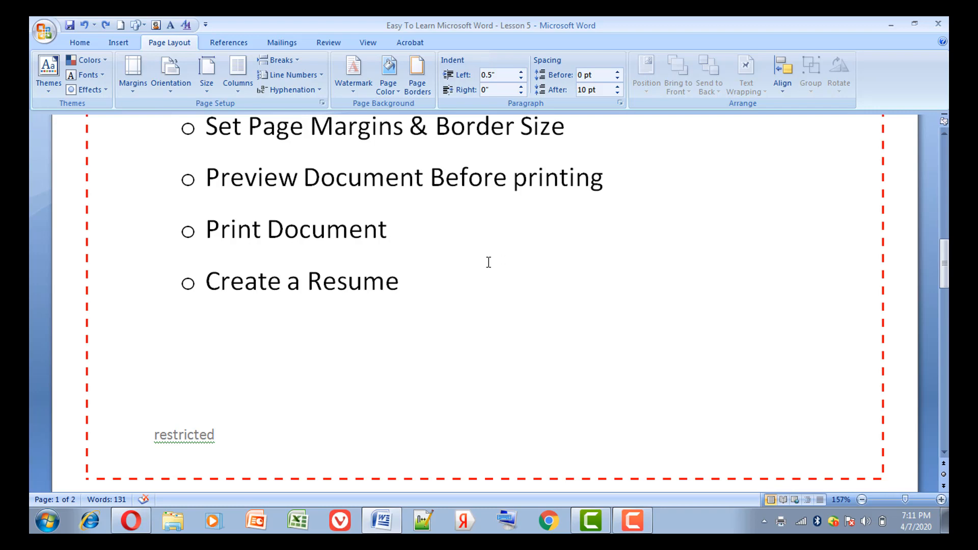
Place the text cursor in the "Create a Resume" item and create a new document from the Origin Resume template.
left_click(427, 279)
left_click(329, 287)
left_click(44, 31)
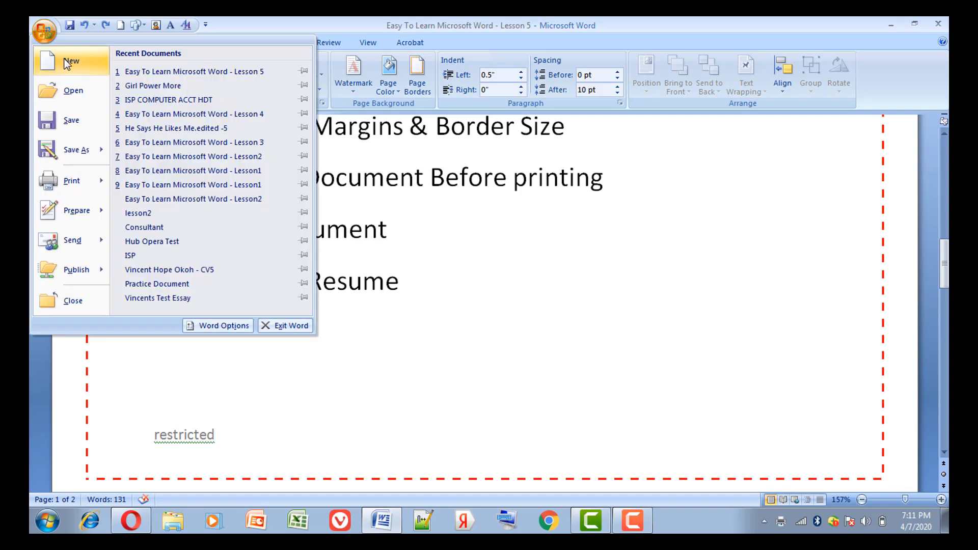
left_click(66, 63)
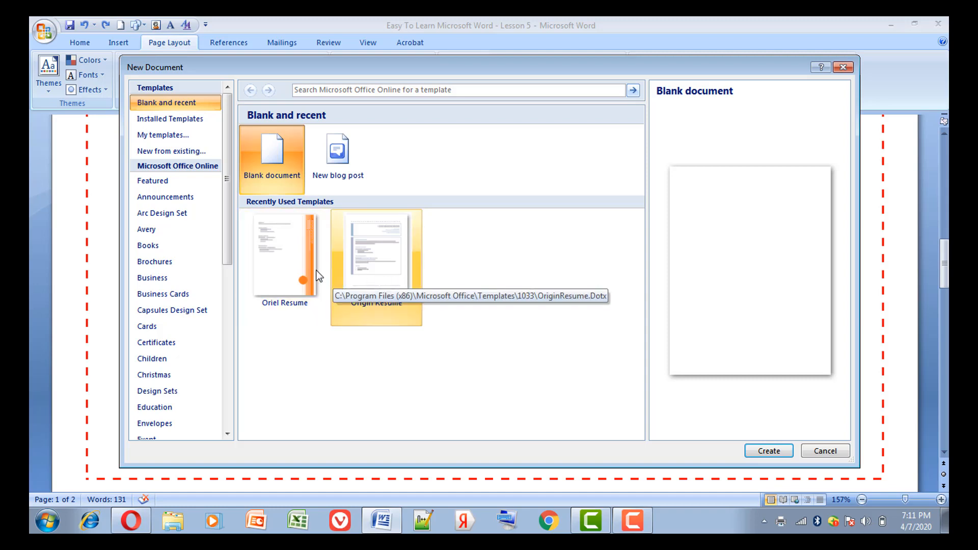
left_click(386, 265)
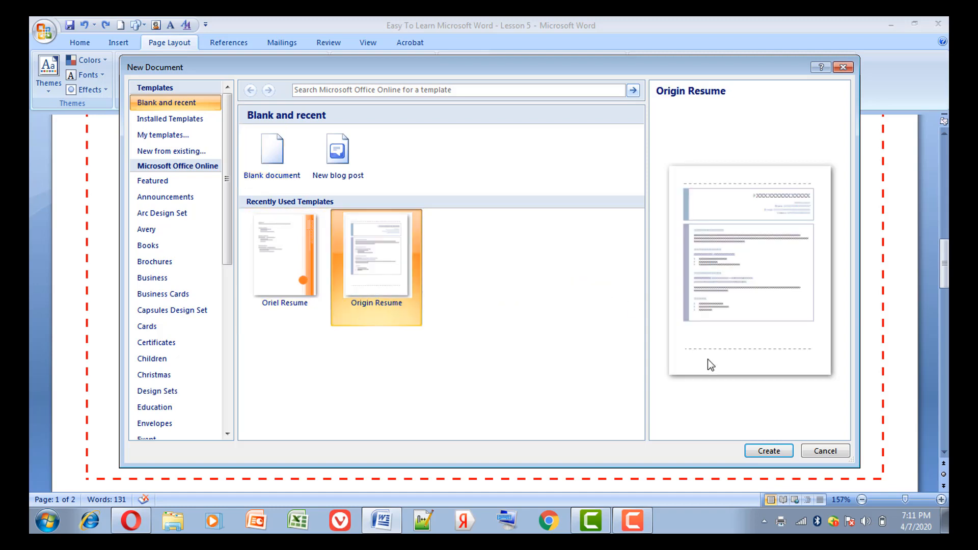
left_click(761, 450)
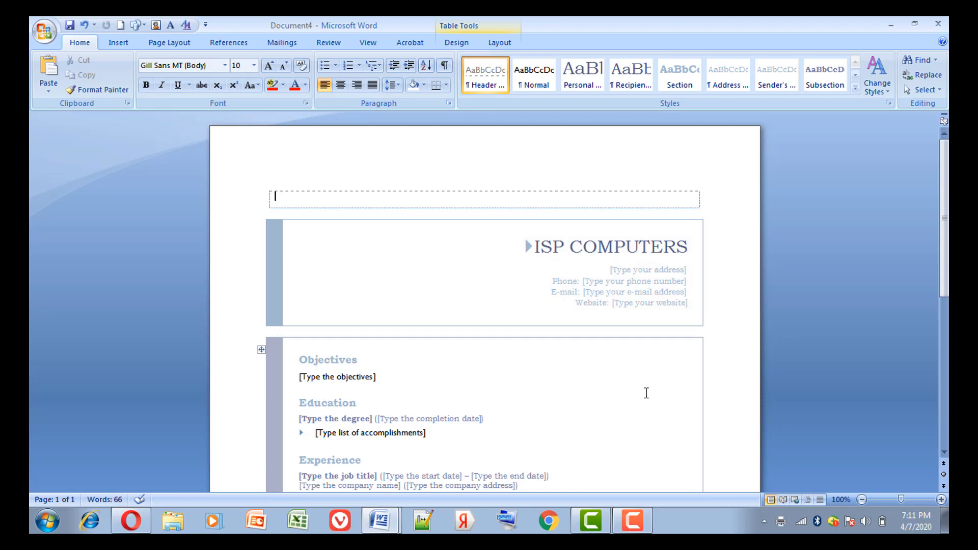
Examine the resume's contact, Objectives, Education, Experience and Skills sections down the page.
left_click(646, 396)
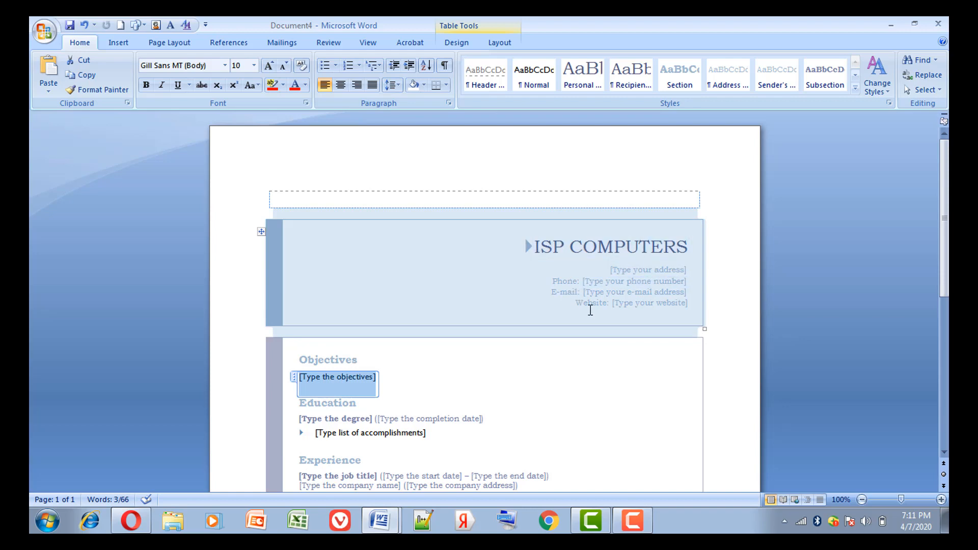
left_click(405, 407)
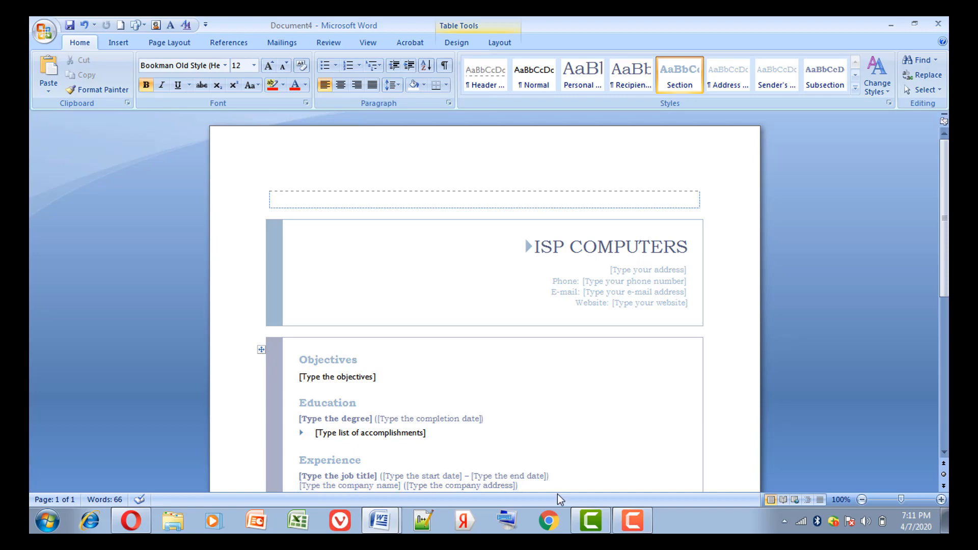
left_click(944, 452)
left_click(943, 451)
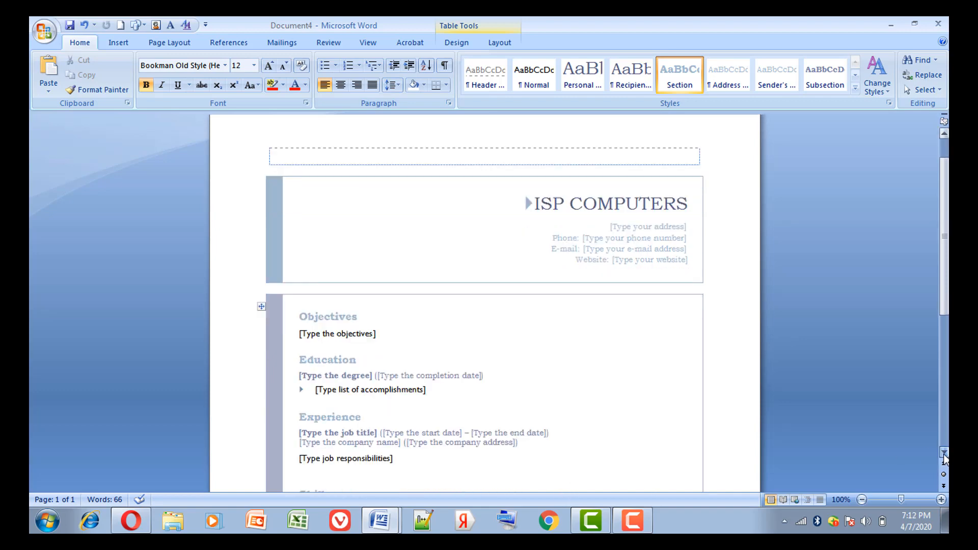
left_click(944, 452)
left_click(944, 451)
left_click(944, 451)
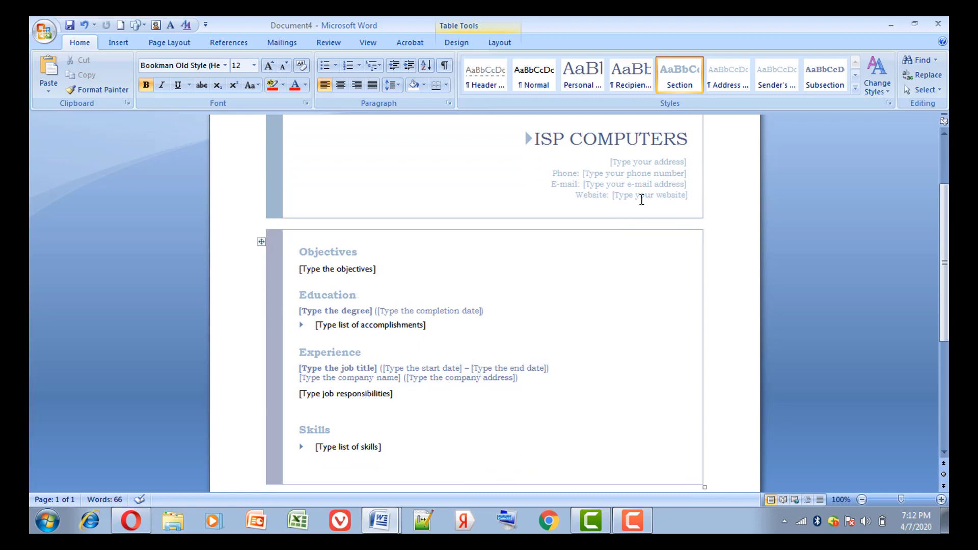
Create another new document from the recently used Oriel Resume template.
left_click(39, 39)
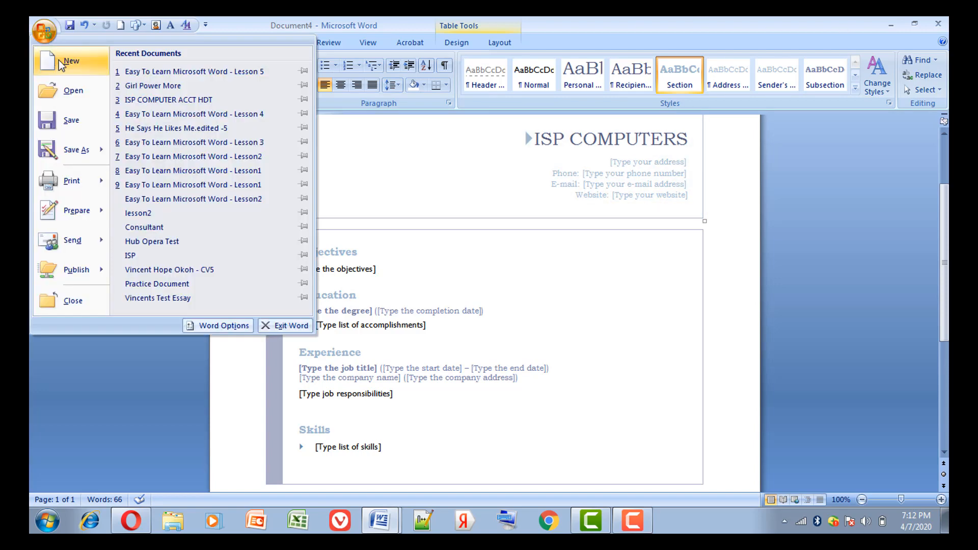
left_click(60, 65)
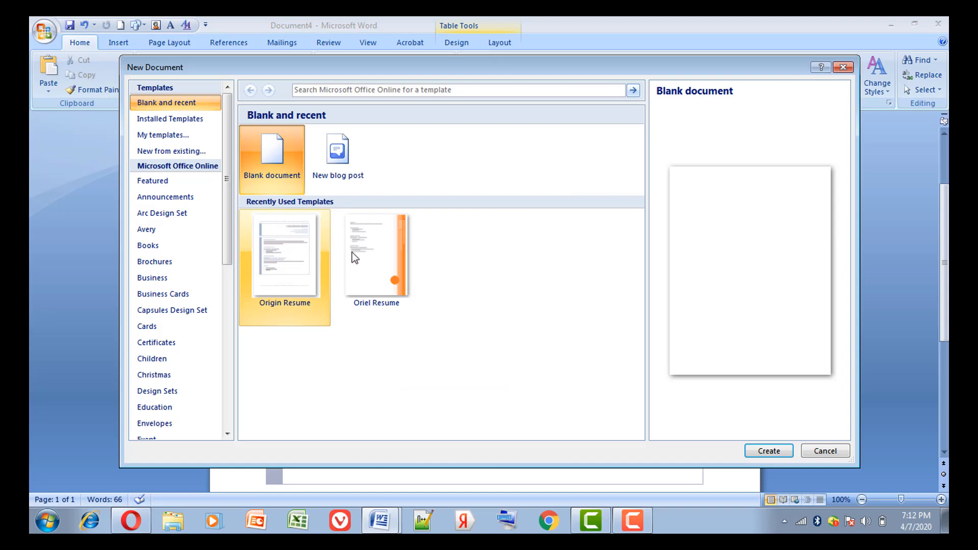
left_click(388, 271)
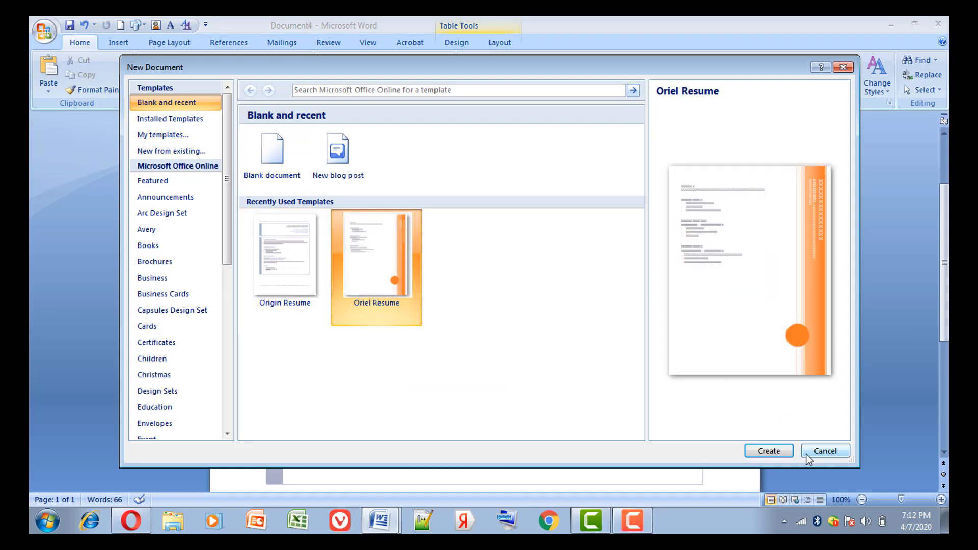
left_click(768, 451)
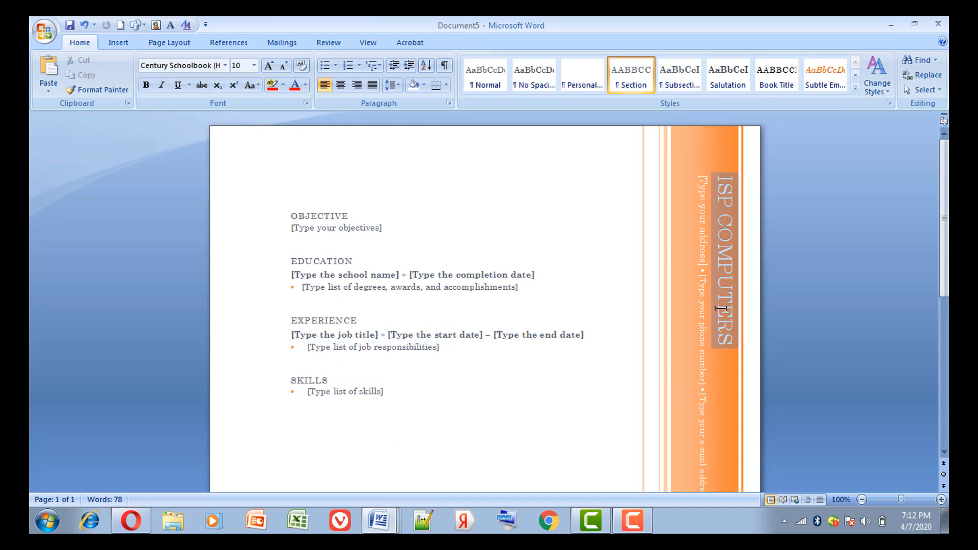
Close both resume documents without saving their changes, returning to the Lesson 5 document.
left_click(938, 24)
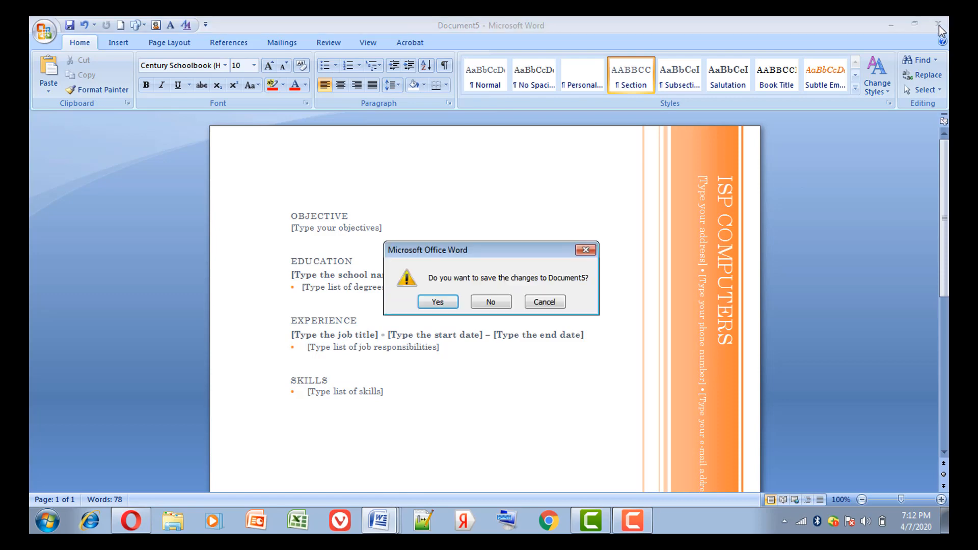
left_click(490, 302)
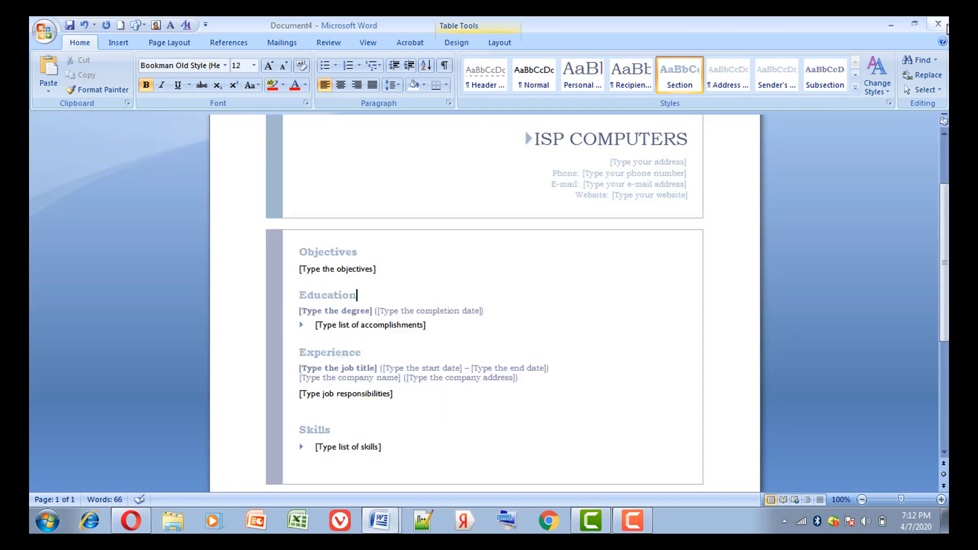
left_click(937, 24)
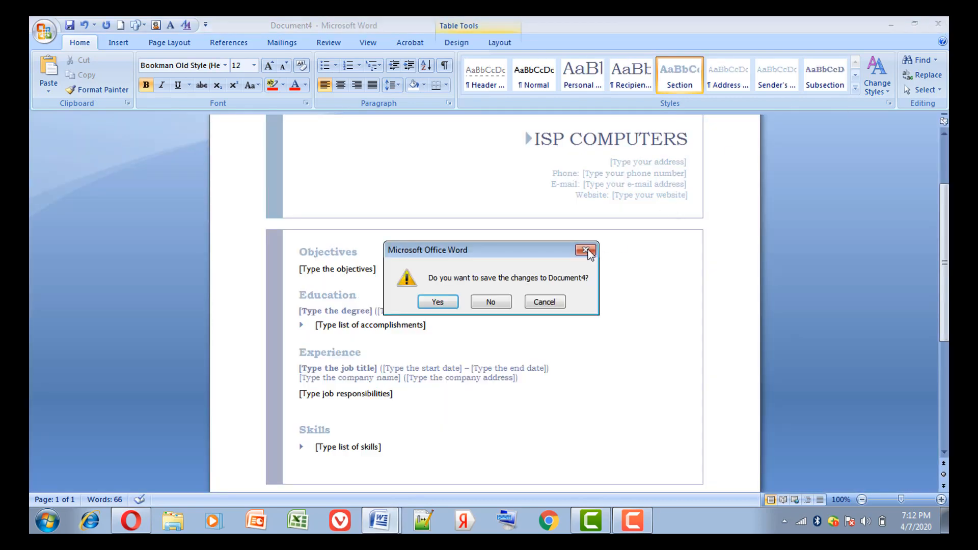
left_click(491, 304)
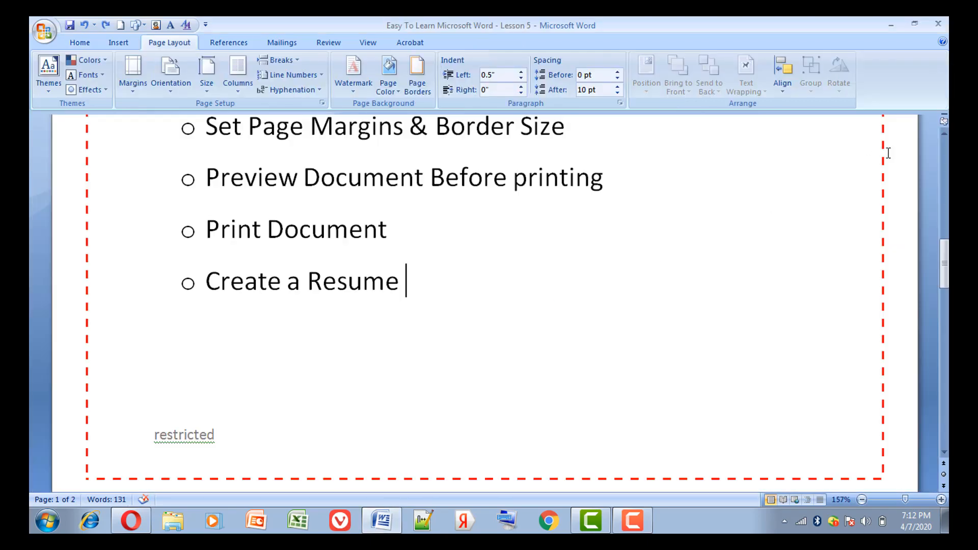
Review the Lesson 5 outline from "Working With Tables" down to the "Create a Resume" item.
left_click(943, 135)
left_click(942, 135)
left_click(942, 134)
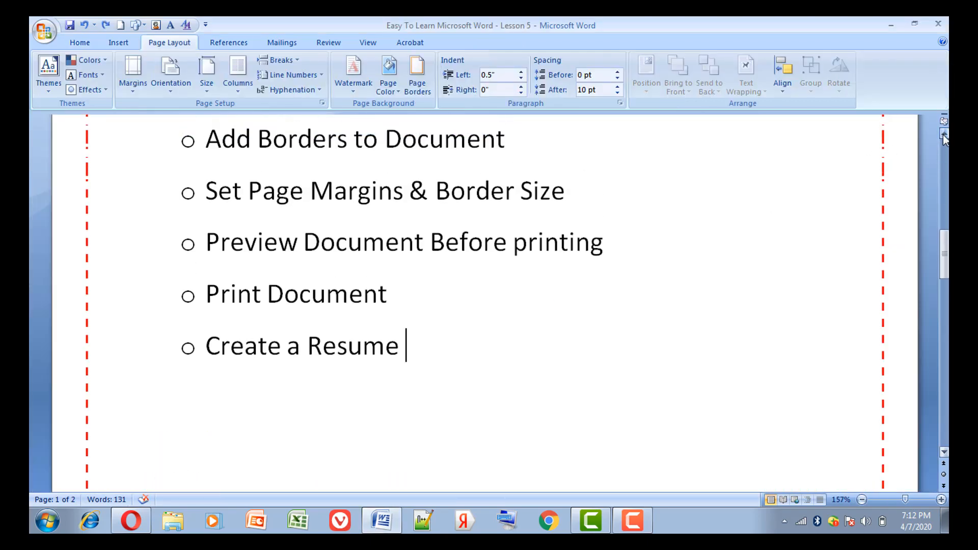
left_click_drag(943, 136, 943, 136)
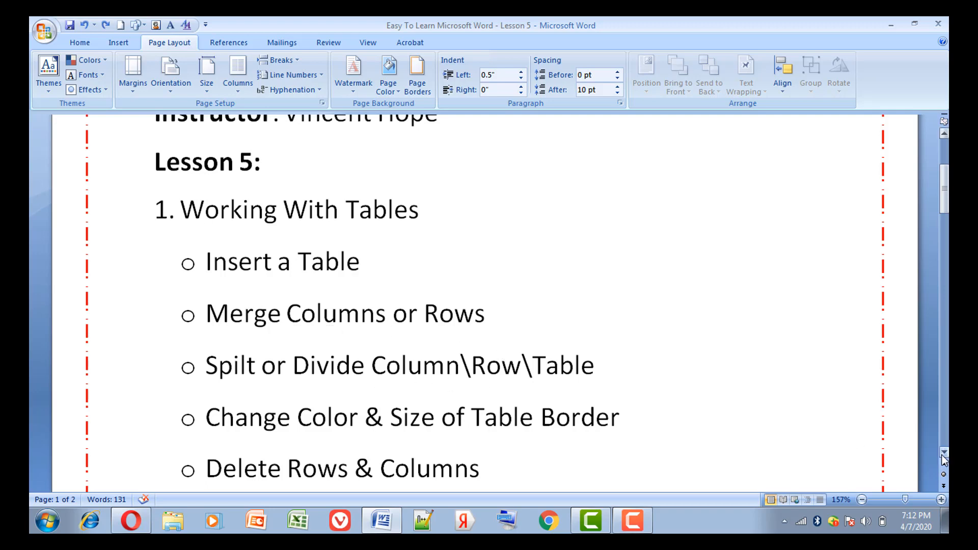
left_click_drag(942, 455, 943, 458)
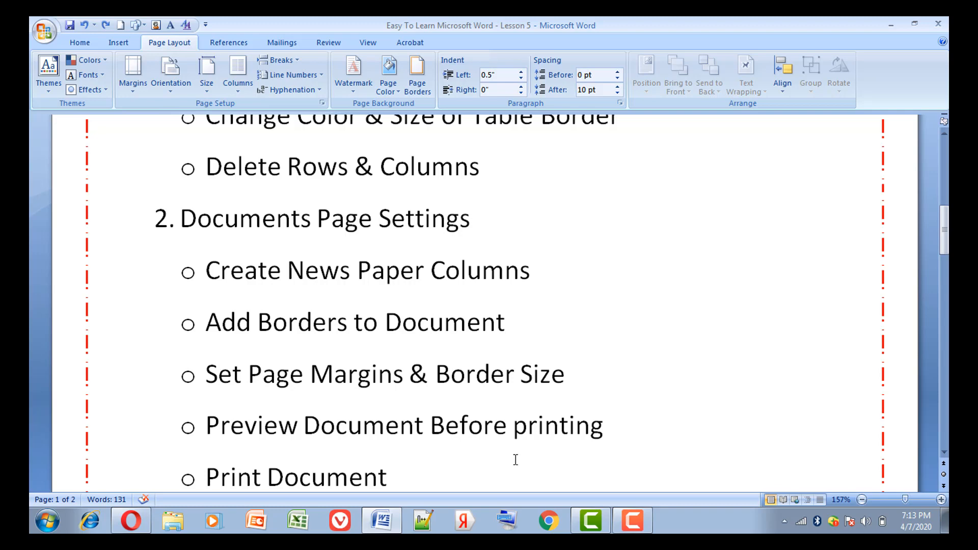
left_click_drag(943, 452, 943, 451)
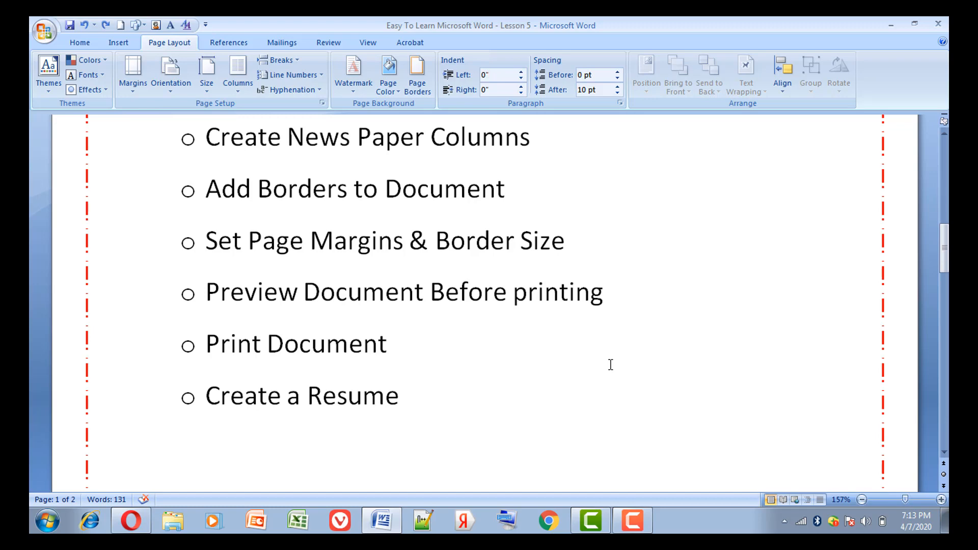
Examine the numbered tasks of the Practice Assignment on page 2.
key("Down")
key("Down")
key("Down")
key("Down")
key("Down")
key("Down")
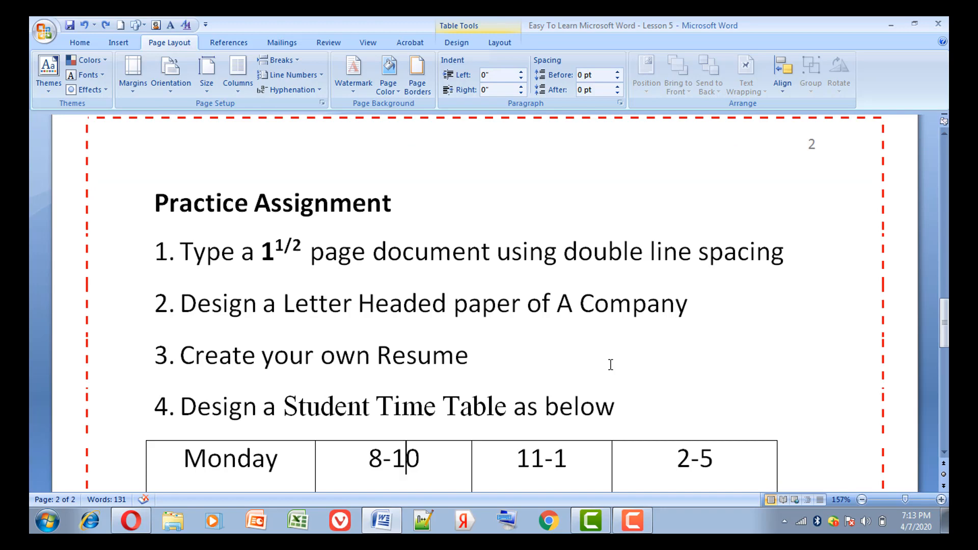
key("Up")
key("Up")
key("Up")
key("Up")
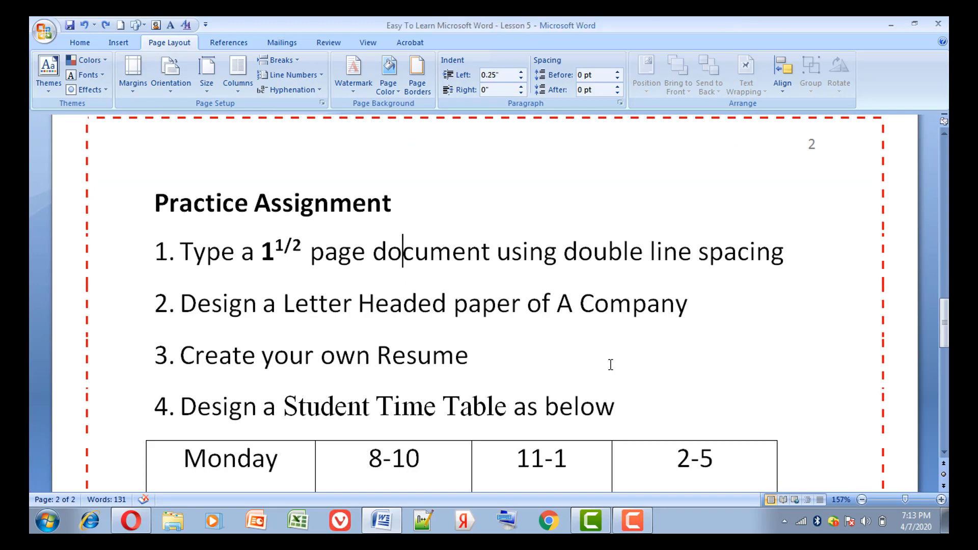
Examine the Student Time Table below the fourth assignment task down to its Friday row.
key("Down")
key("Down")
key("Down")
key("Down")
key("Down")
key("Down")
key("Down")
key("Down")
key("Down")
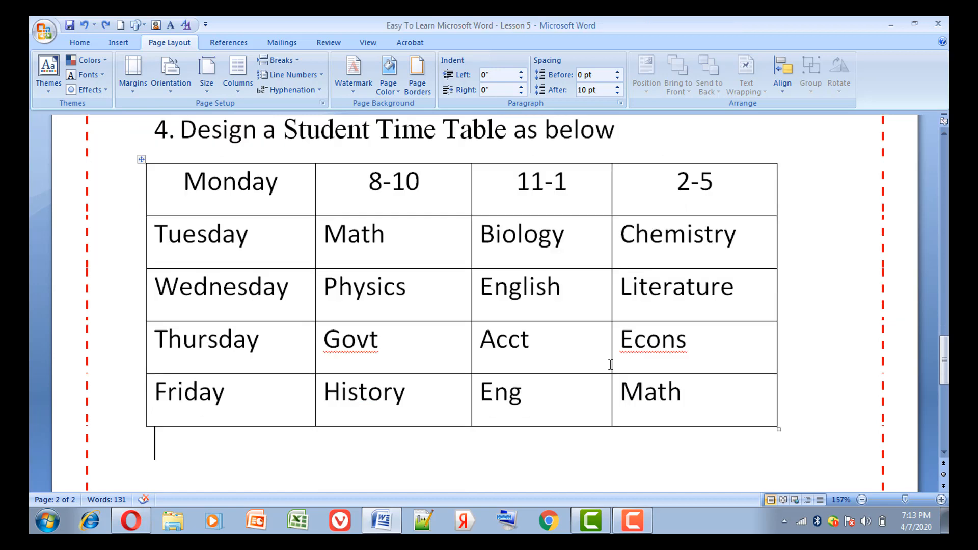
key("Down")
Go back over the timetable and the Practice Assignment's tasks, moving the text cursor through the lines.
key("Up")
key("Up")
key("Up")
key("Up")
key("Up")
key("Up")
key("Up")
key("Up")
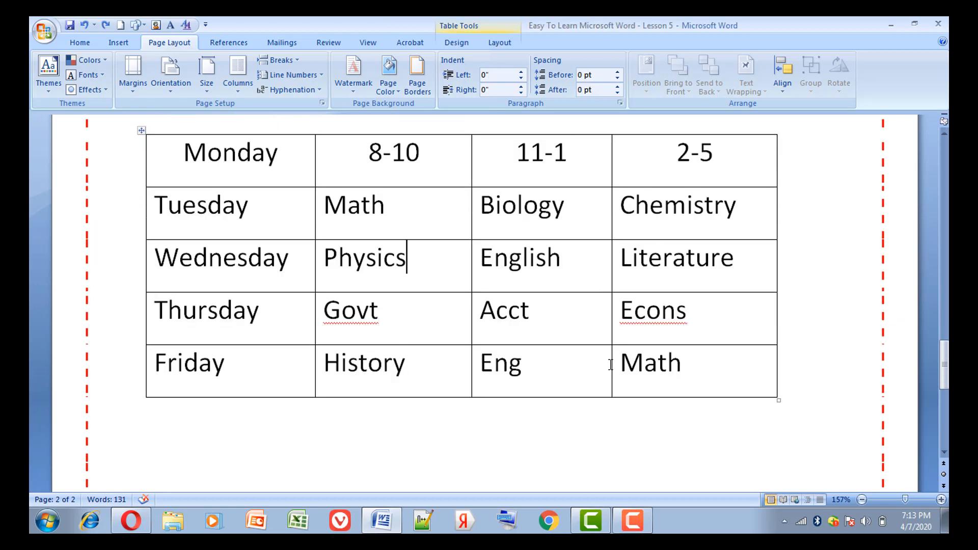
key("Up")
key("Up")
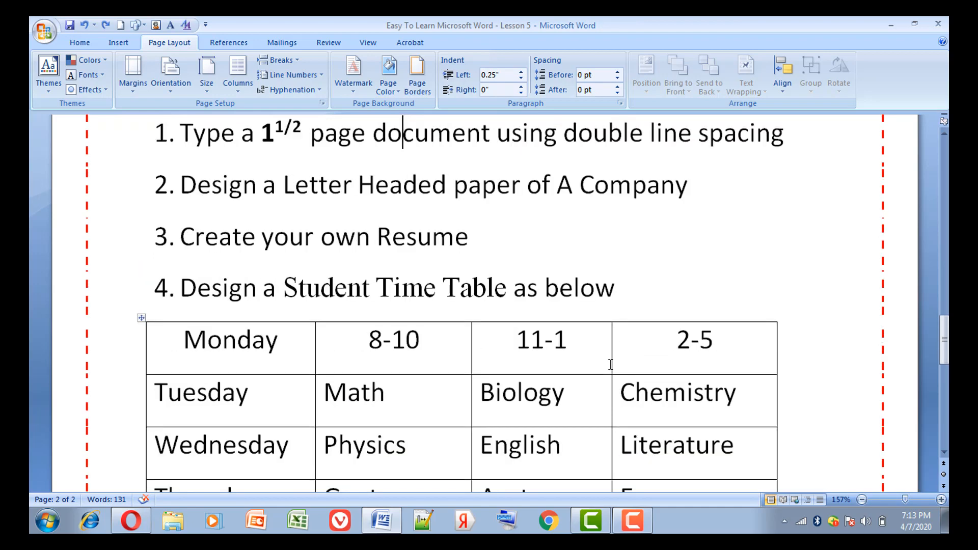
key("Up")
key("Down")
key("Down")
key("Down")
key("Down")
key("Down")
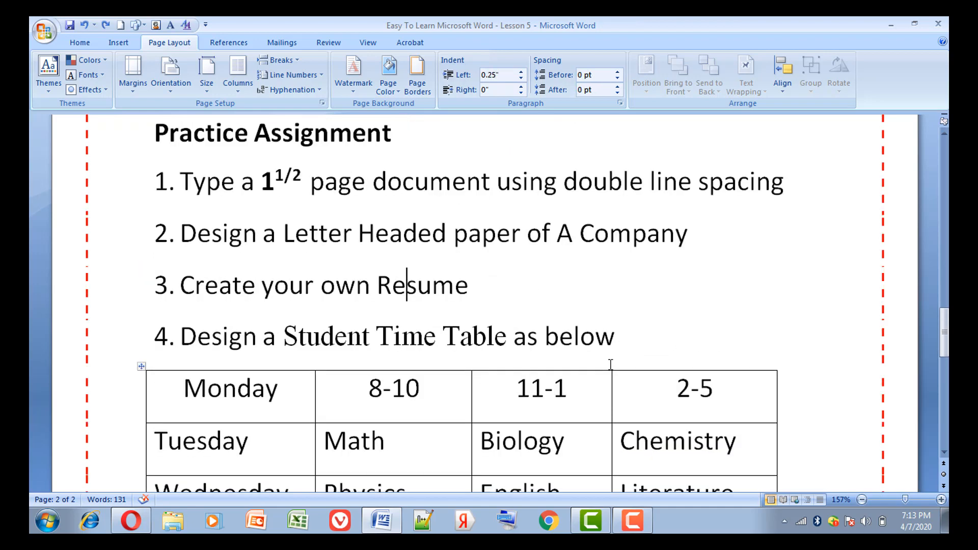
key("Down")
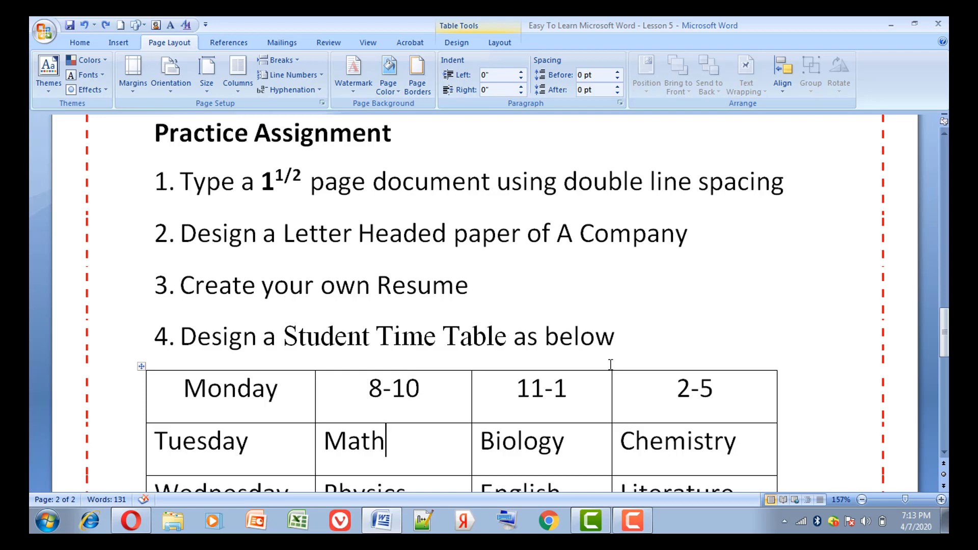